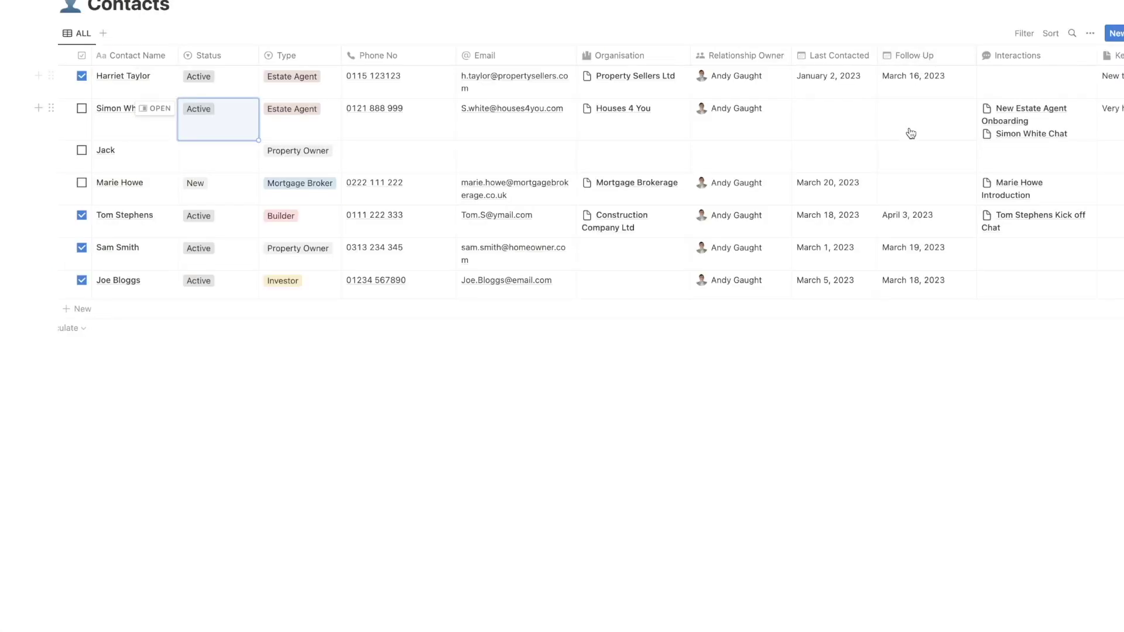
Scroll the Contacts table right to show the Key Notes and Created time columns
scroll(805, 50, right, 4)
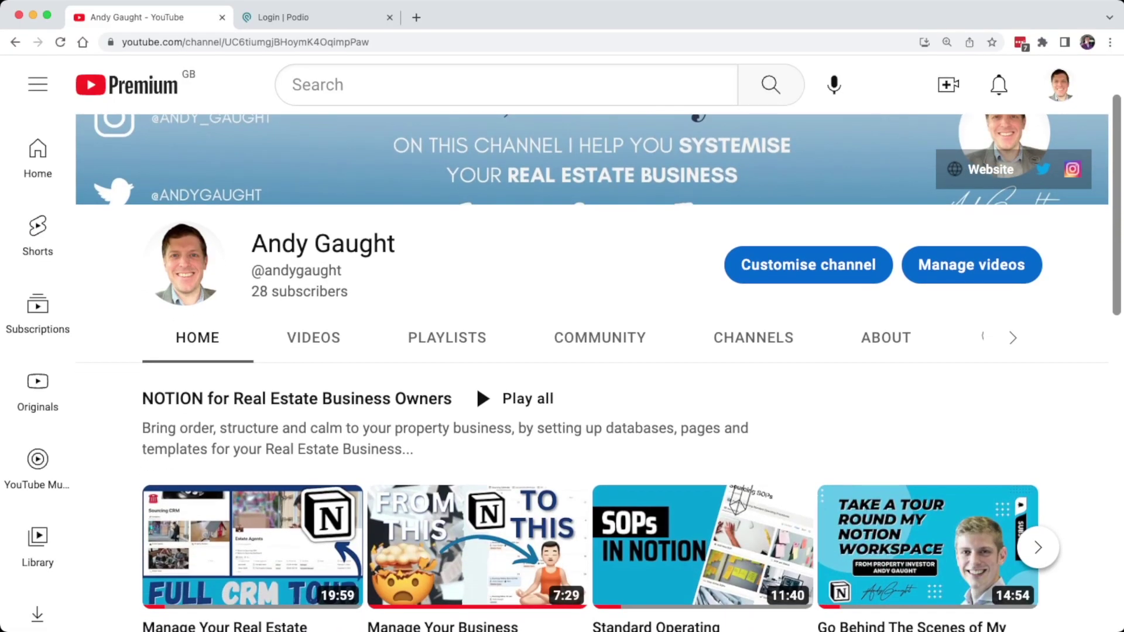
scroll(599, 346, down, 4)
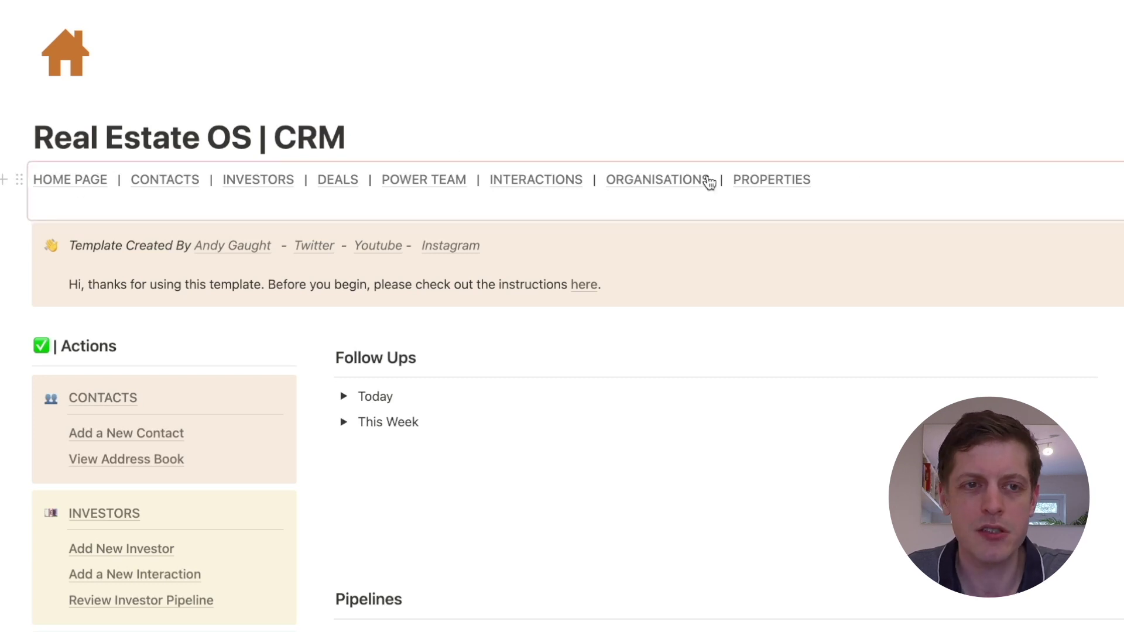
Visit the Contacts, Investors, Deals, Power Team, Interactions and Organisations pages in turn
click(168, 181)
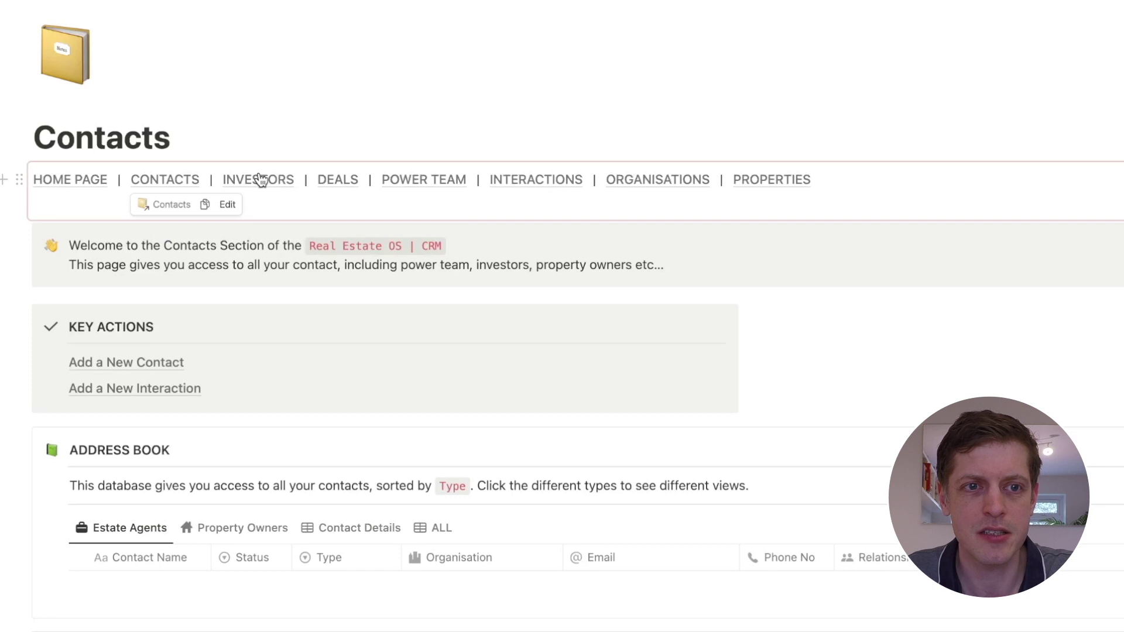
click(259, 173)
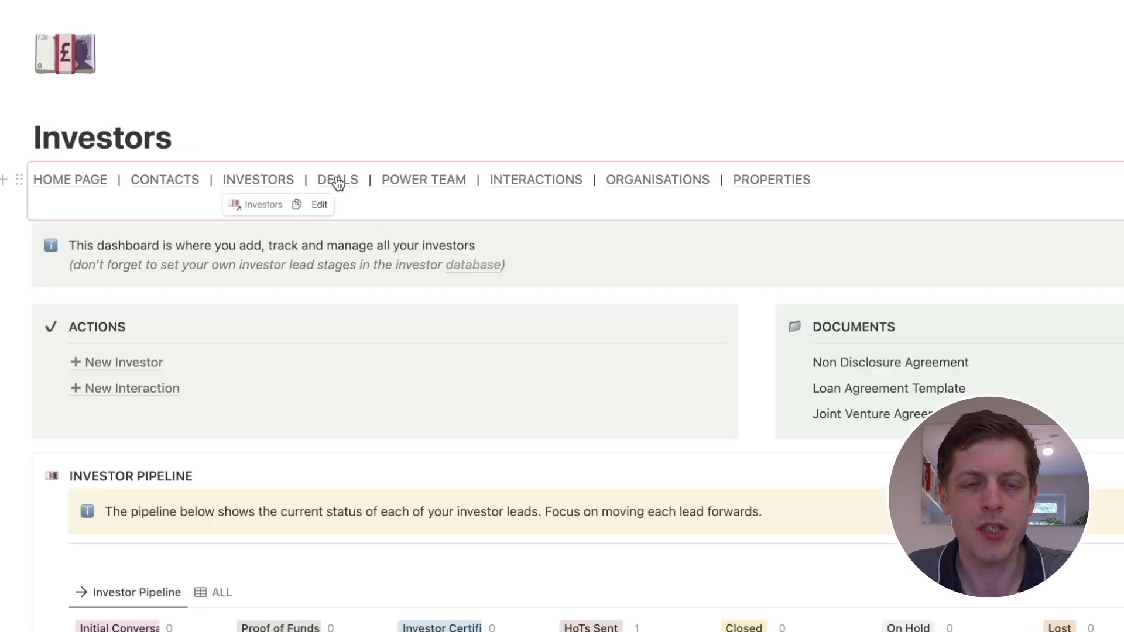
click(338, 181)
click(429, 182)
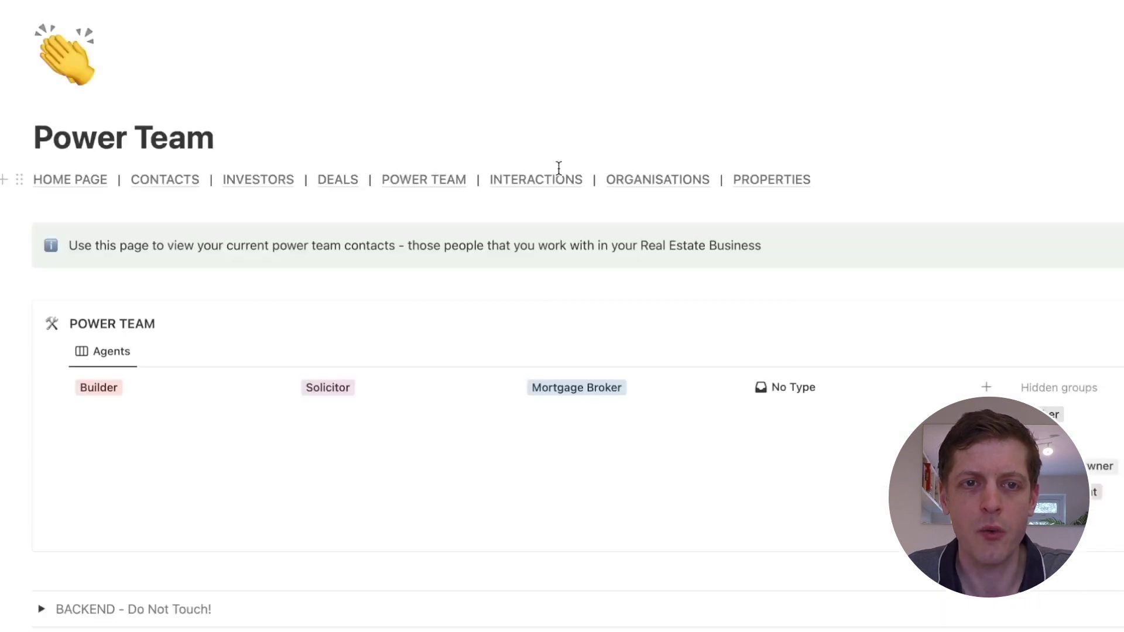
click(557, 182)
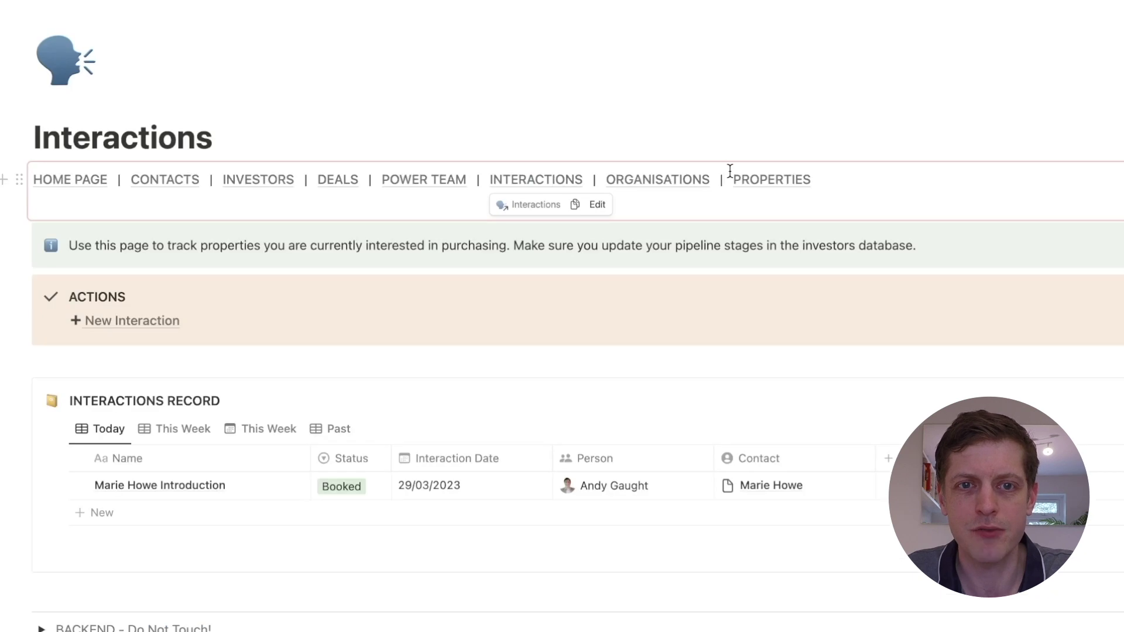
click(701, 176)
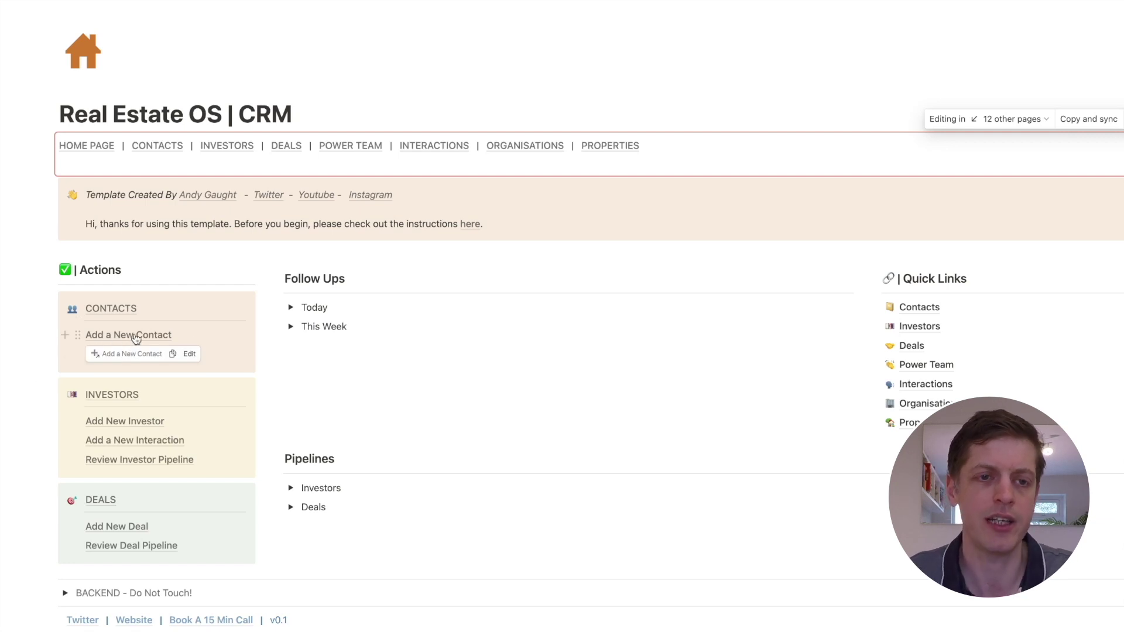
Back on the dashboard, open the Add a New Contact page
mouse_move(106, 430)
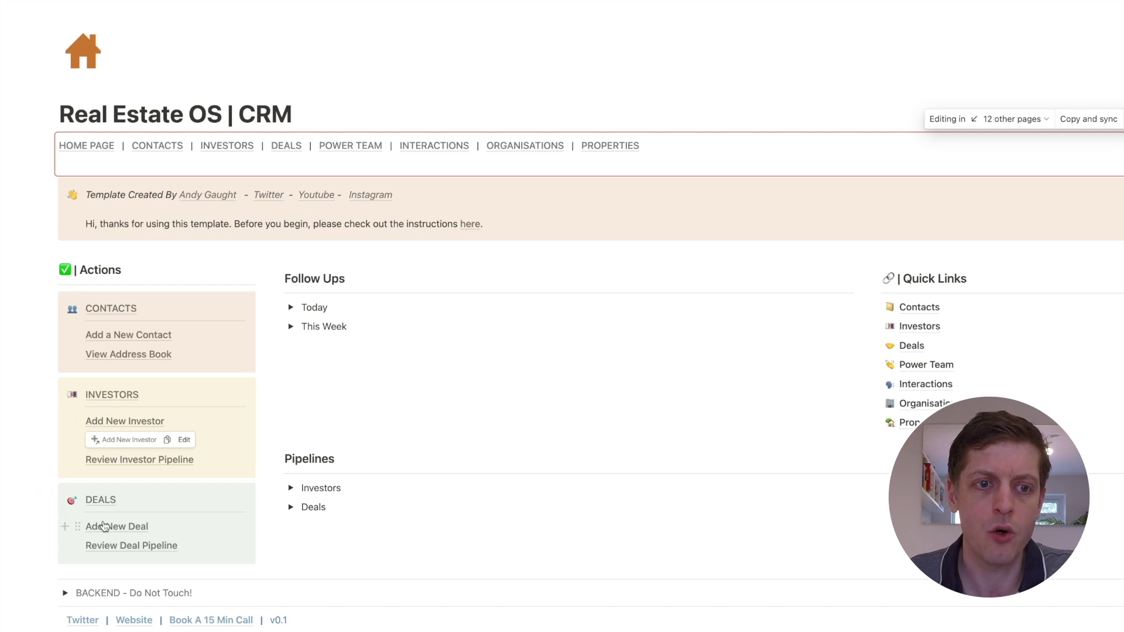
mouse_move(104, 527)
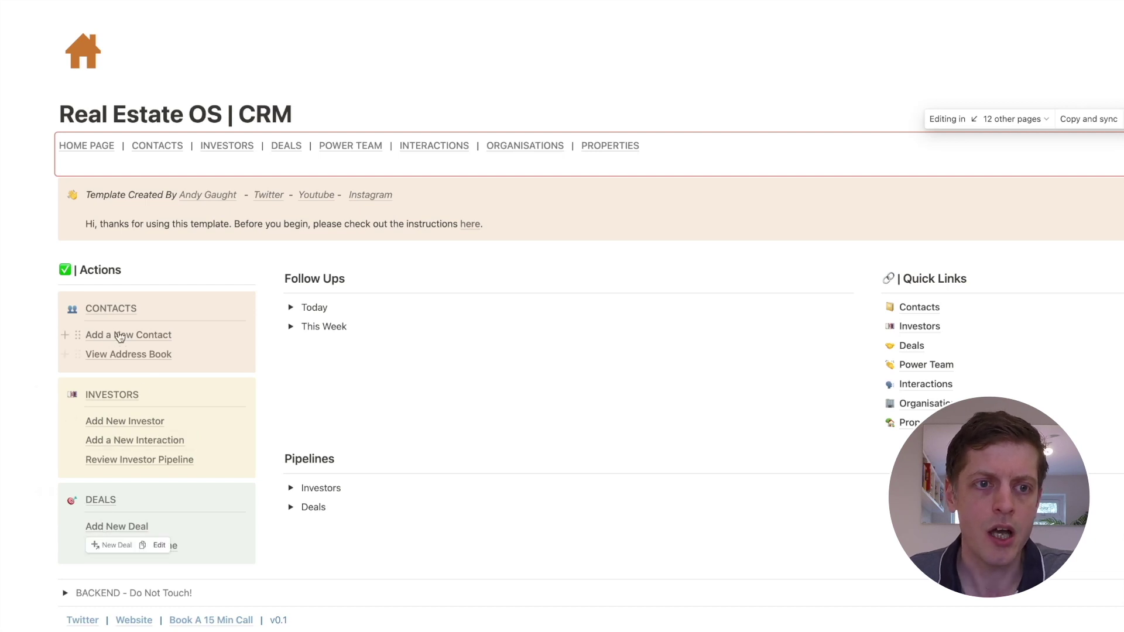
mouse_move(120, 336)
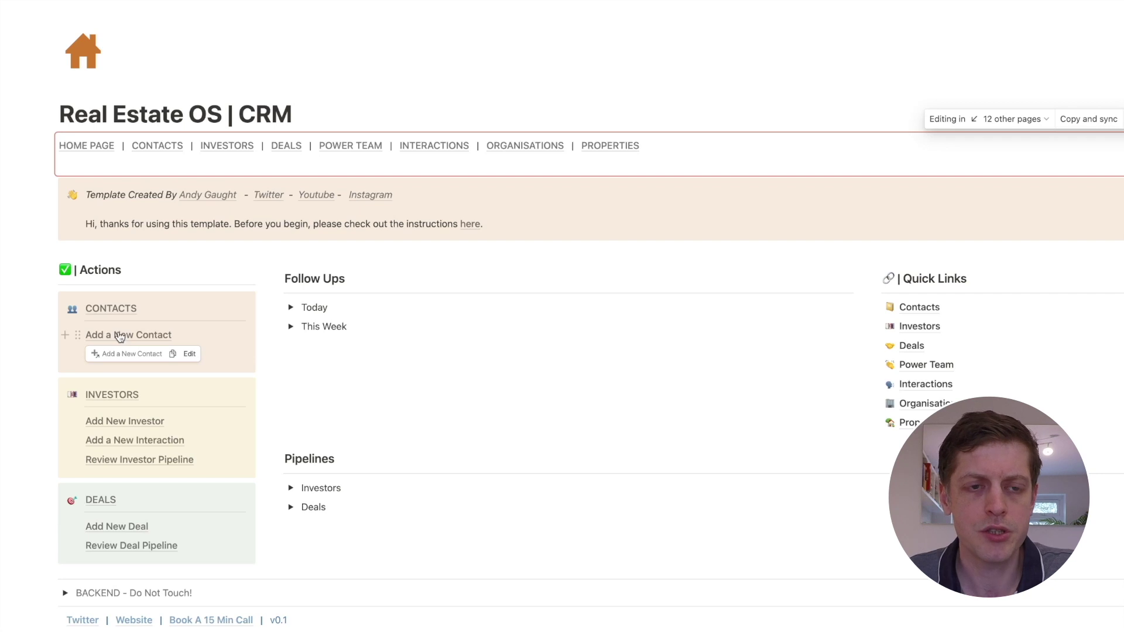
click(120, 336)
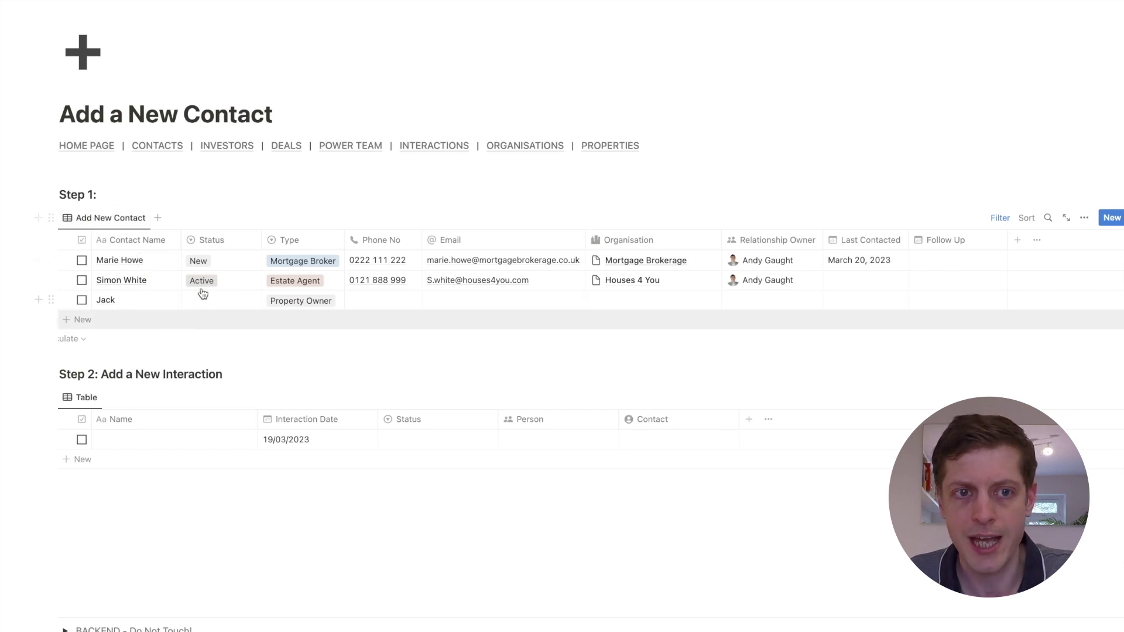
click(206, 310)
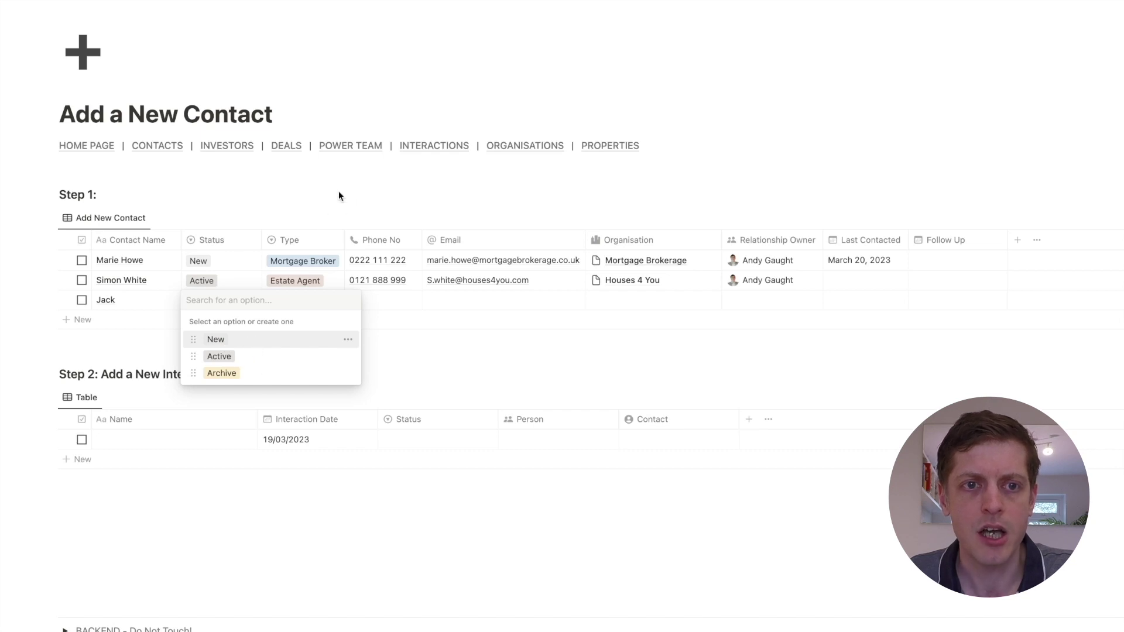
key(Escape)
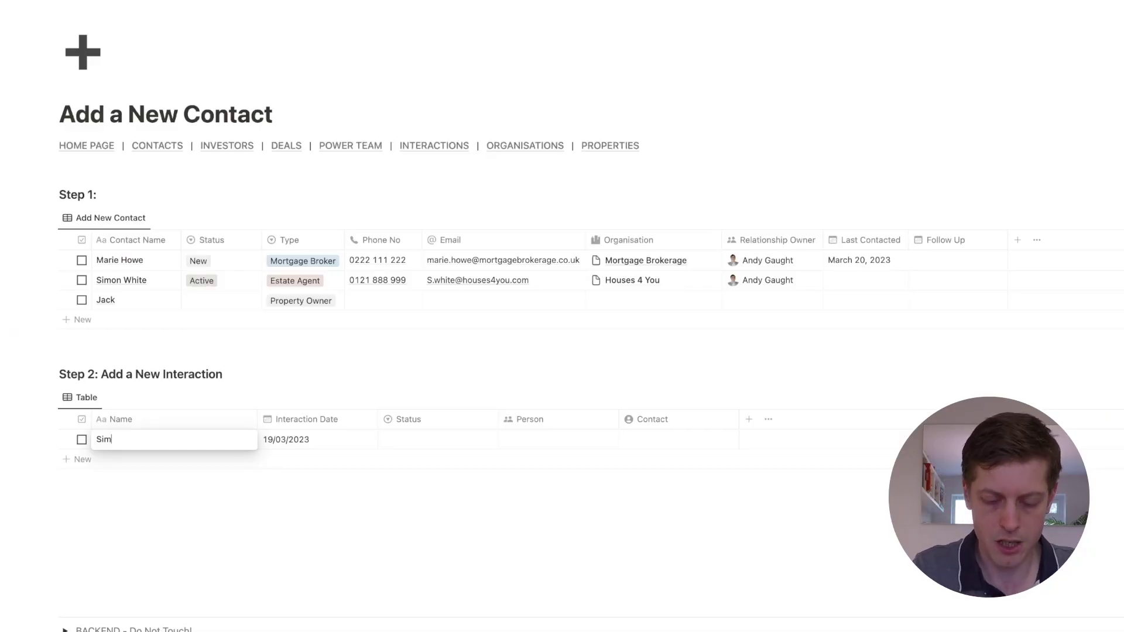
Name the new interaction and set its date to 31 March 2023
text(te Cha)
key(Tab)
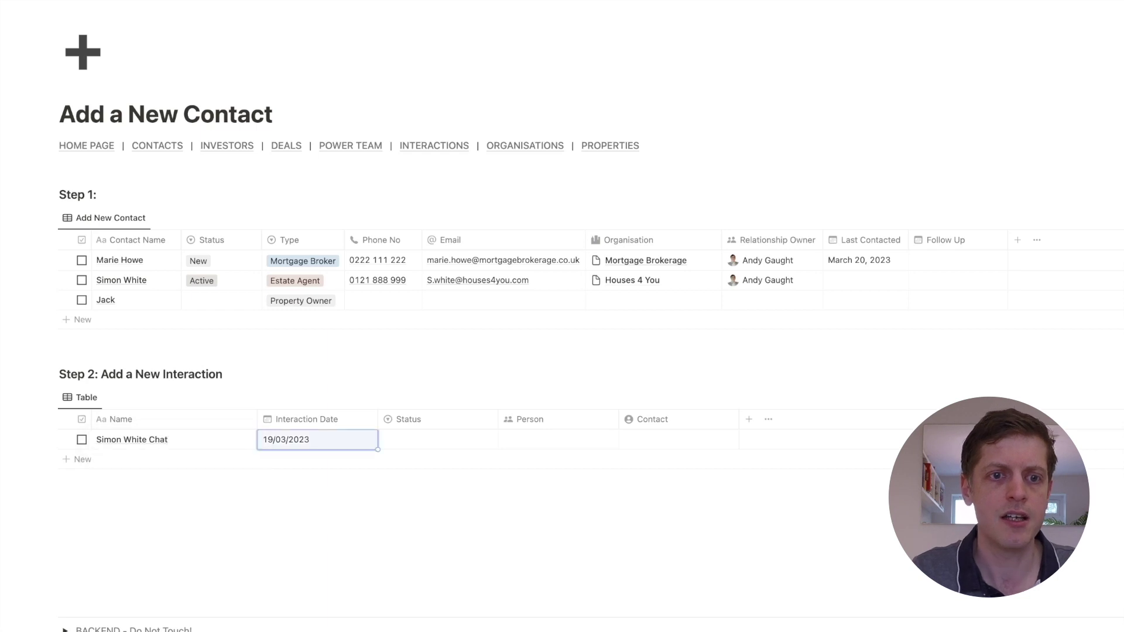
click(311, 440)
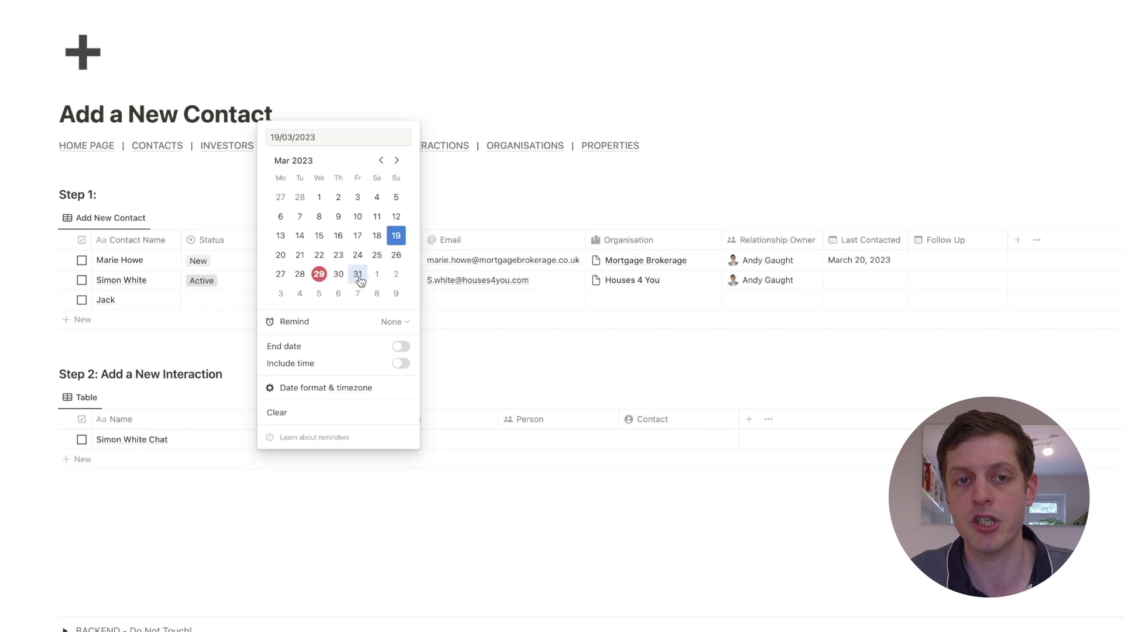
click(319, 529)
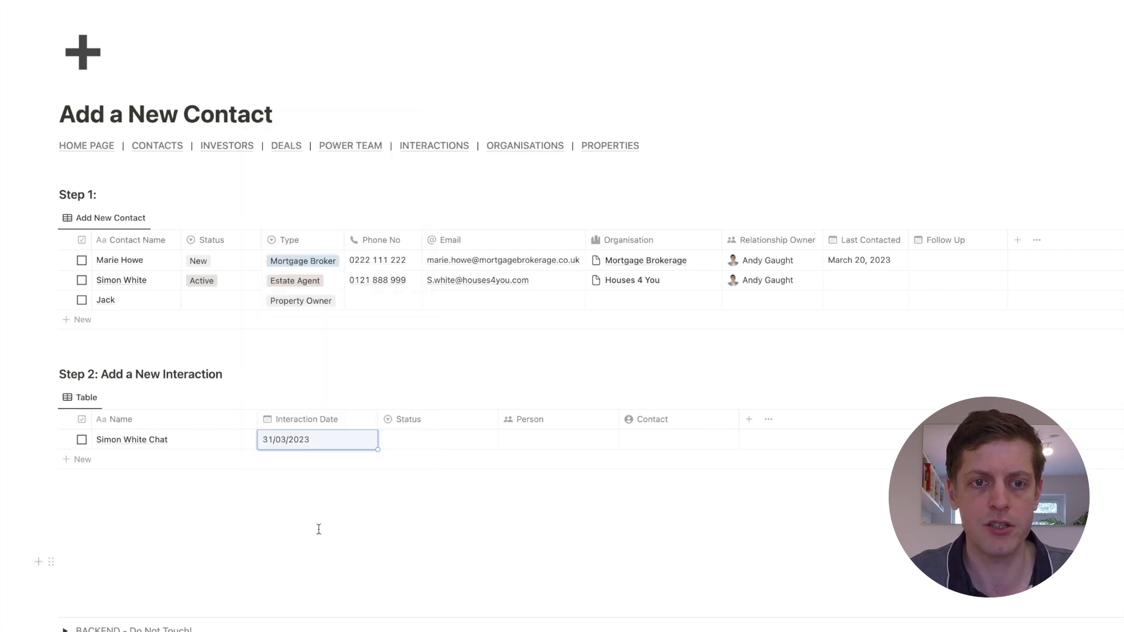
Set the interaction to Booked, assign the team member, and link the estate agent contact
click(395, 440)
click(419, 496)
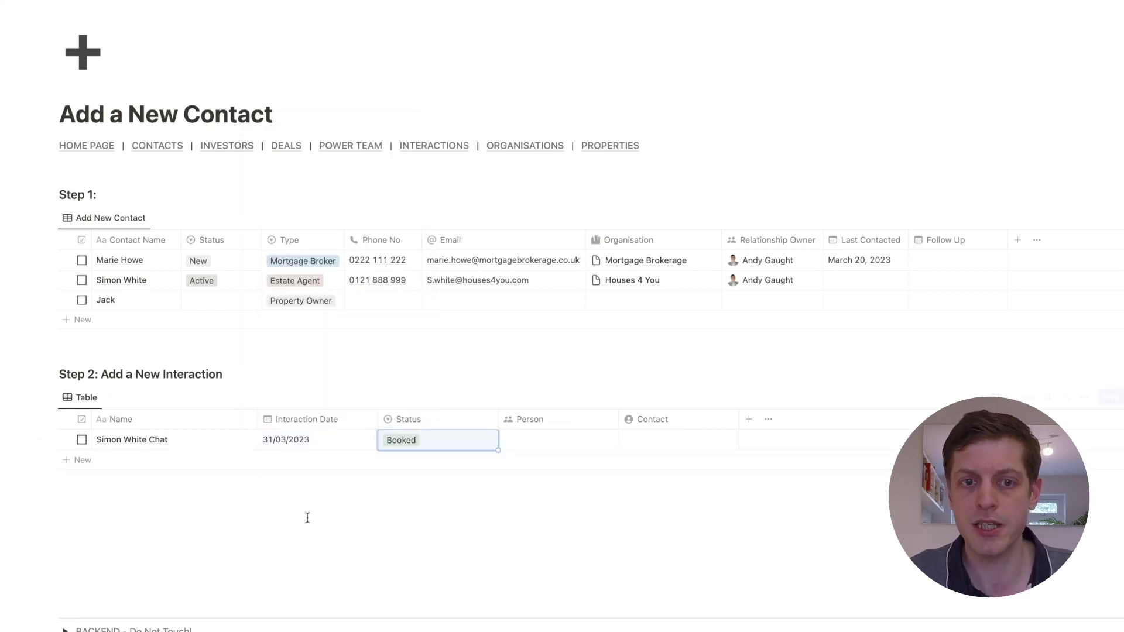
click(550, 441)
click(530, 480)
click(420, 535)
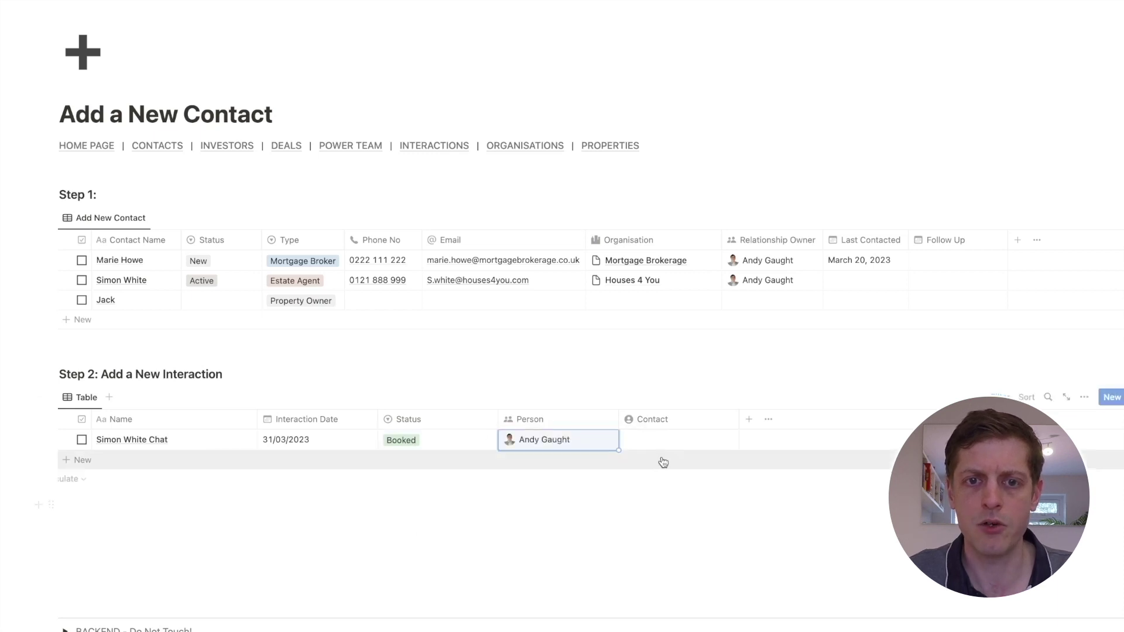
click(645, 441)
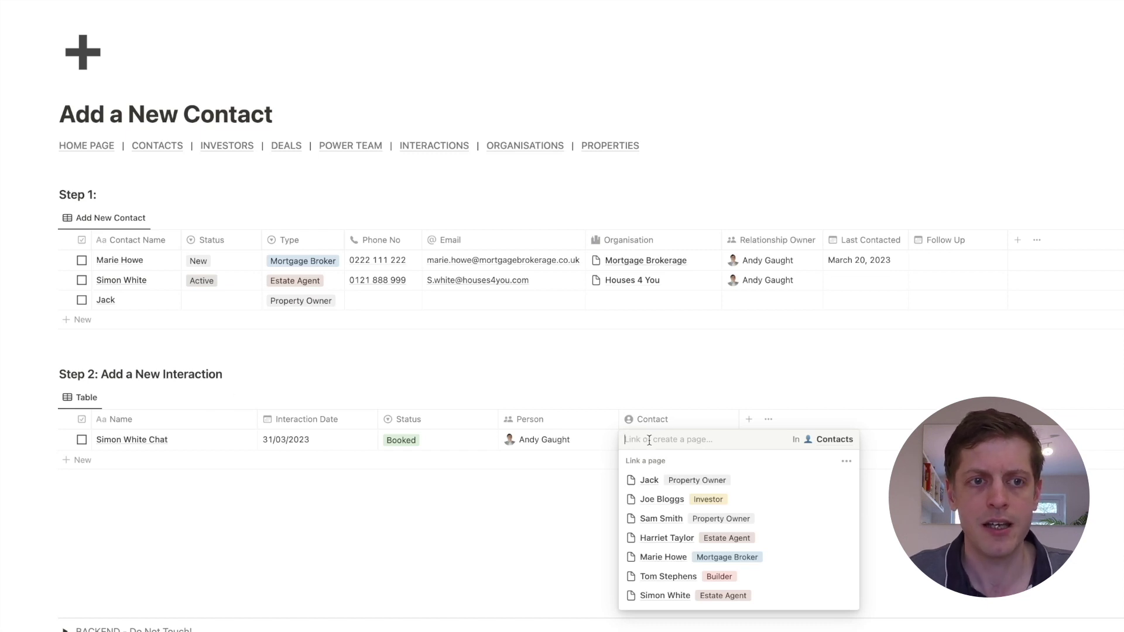
click(667, 595)
key(Escape)
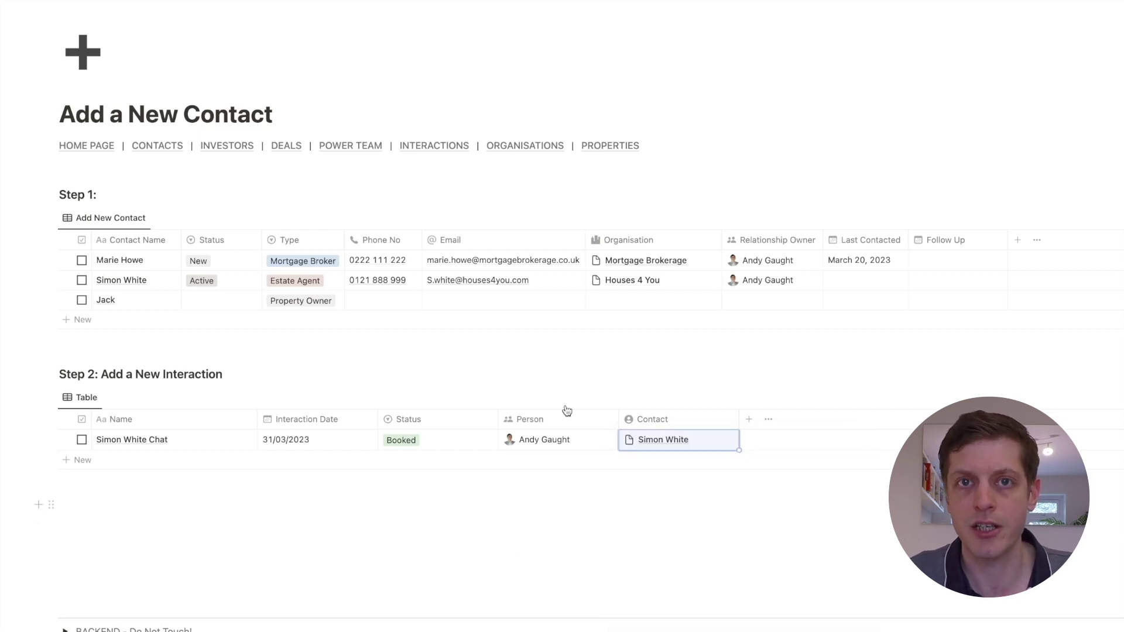
On the CRM home page, view Today's Property Owner follow-ups, then collapse the Today list
click(84, 145)
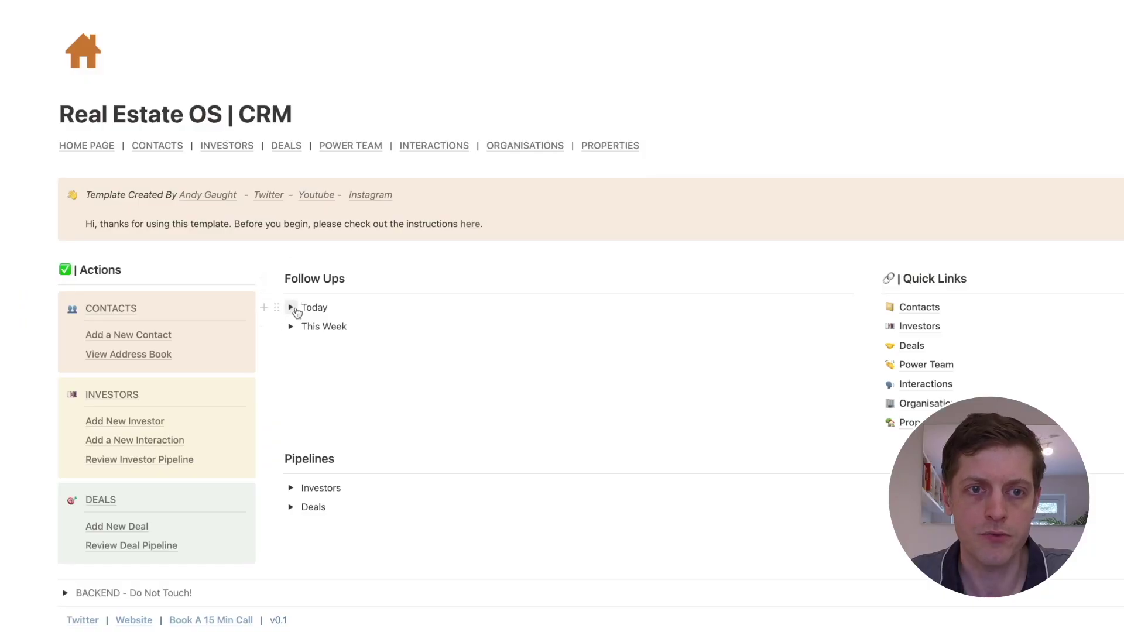
click(291, 308)
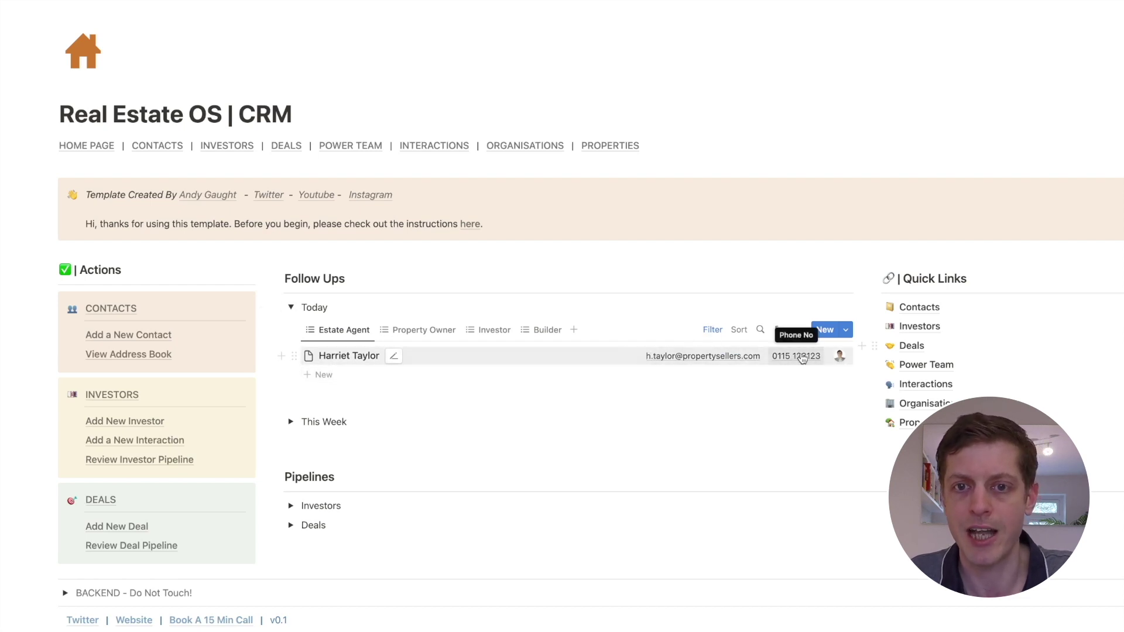
mouse_move(842, 361)
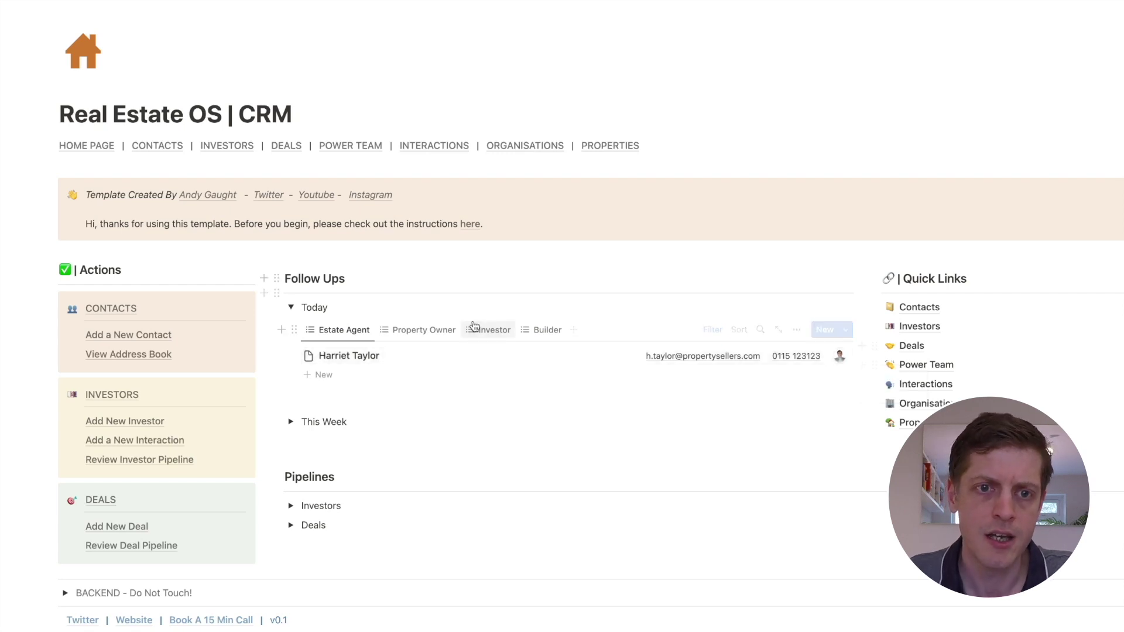
click(439, 329)
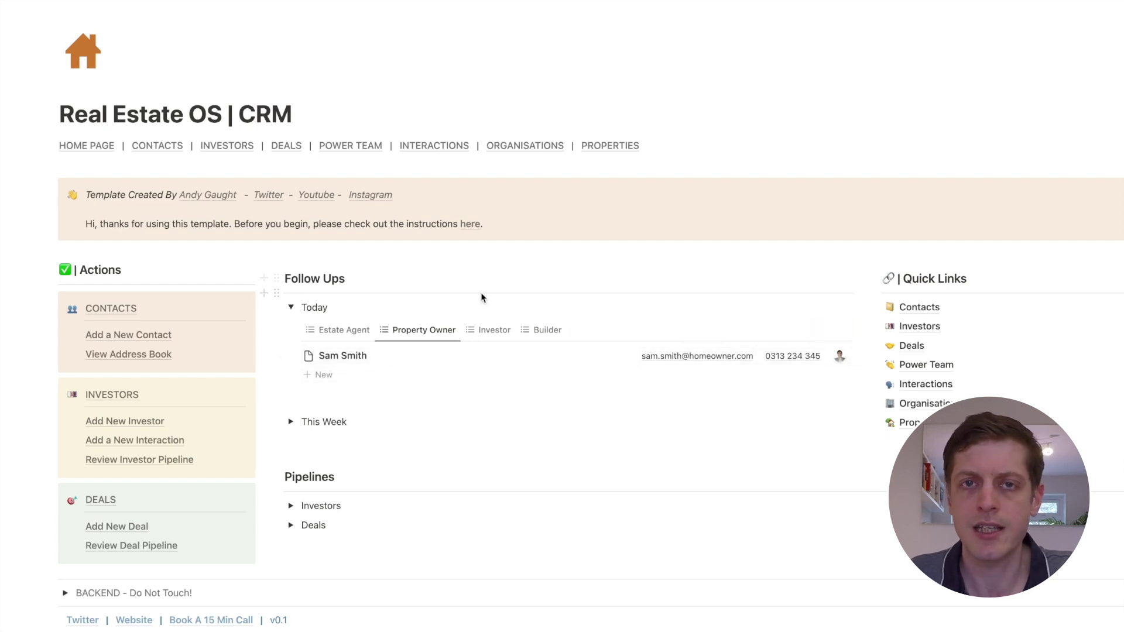
click(291, 307)
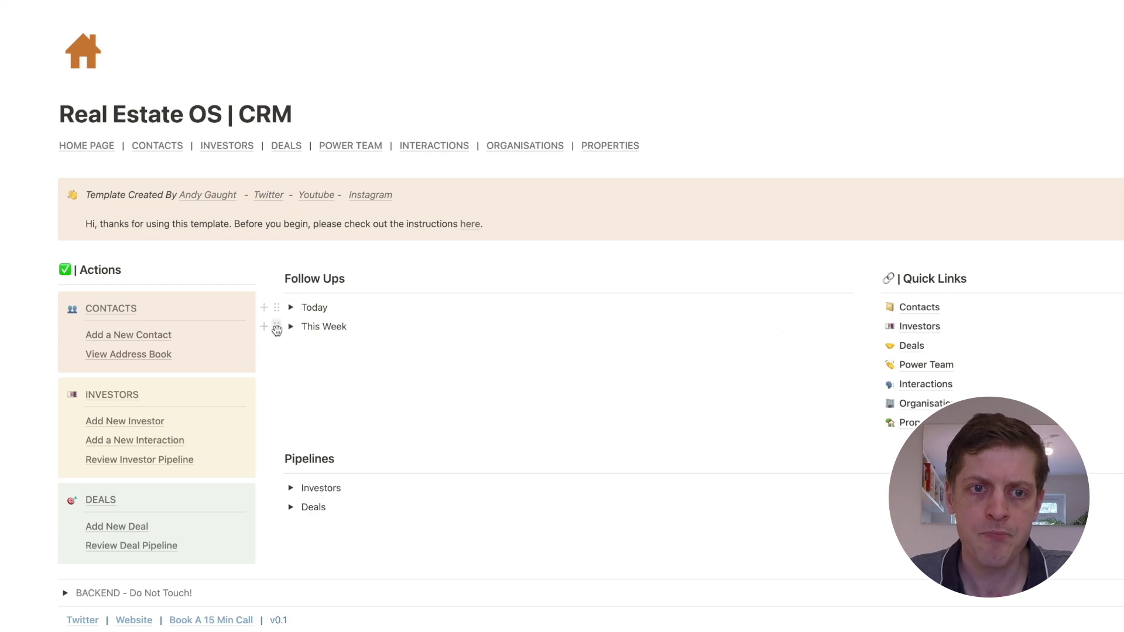
click(290, 328)
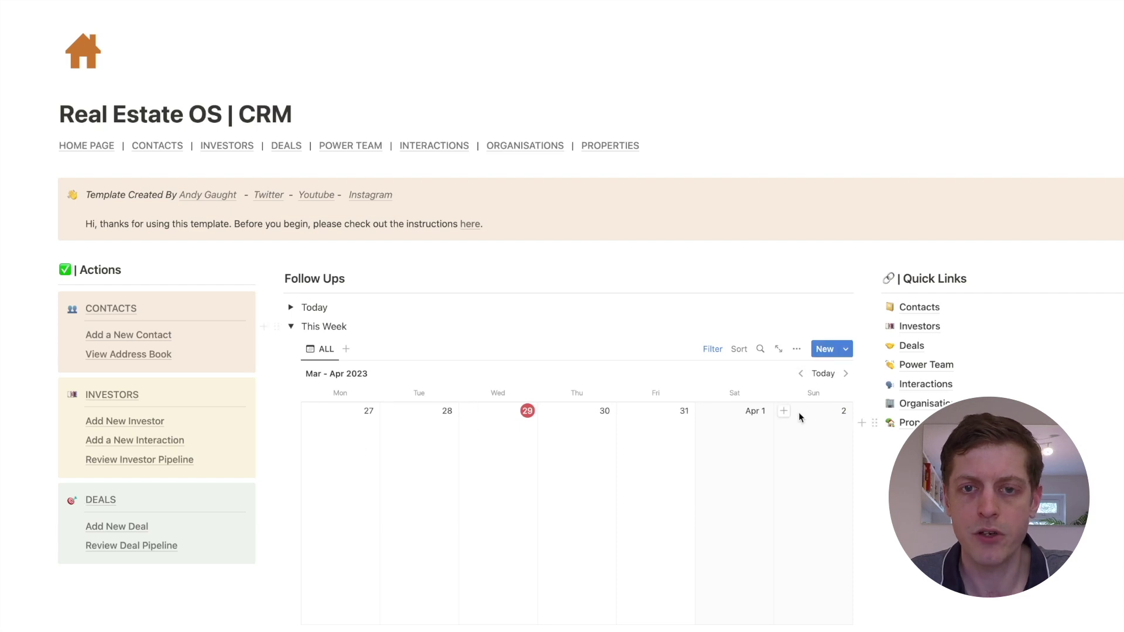
click(800, 375)
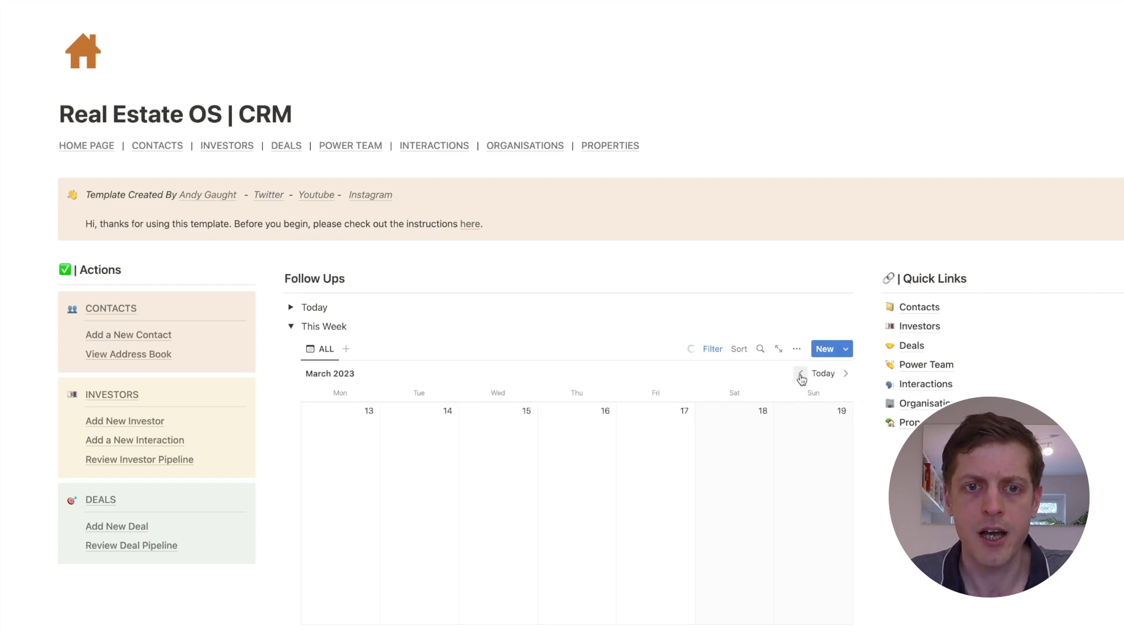
click(800, 375)
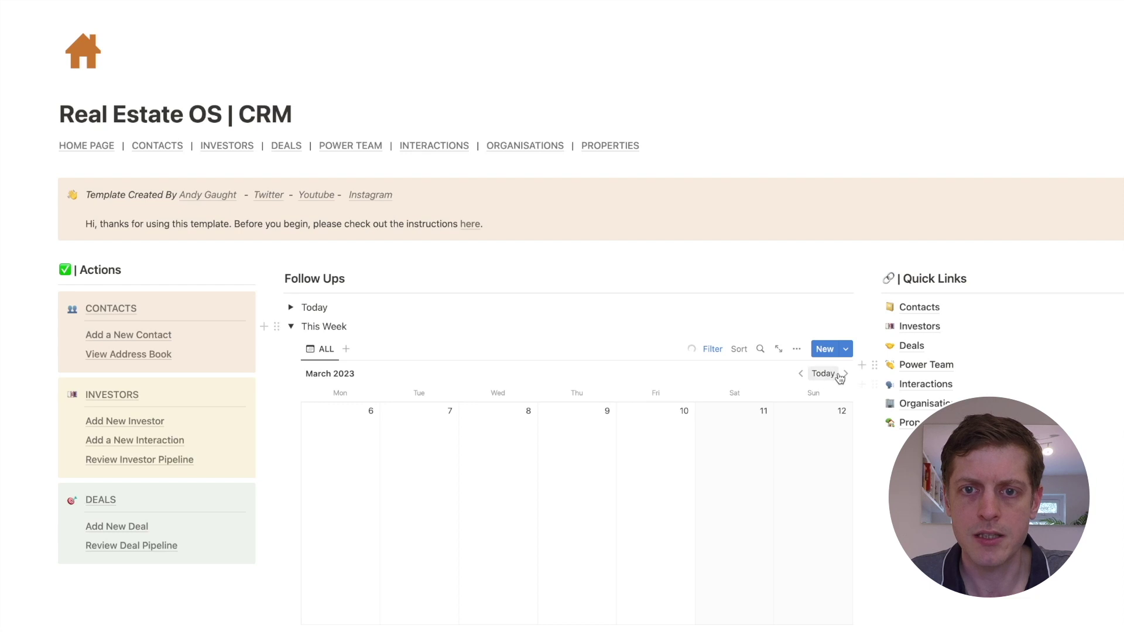
click(845, 374)
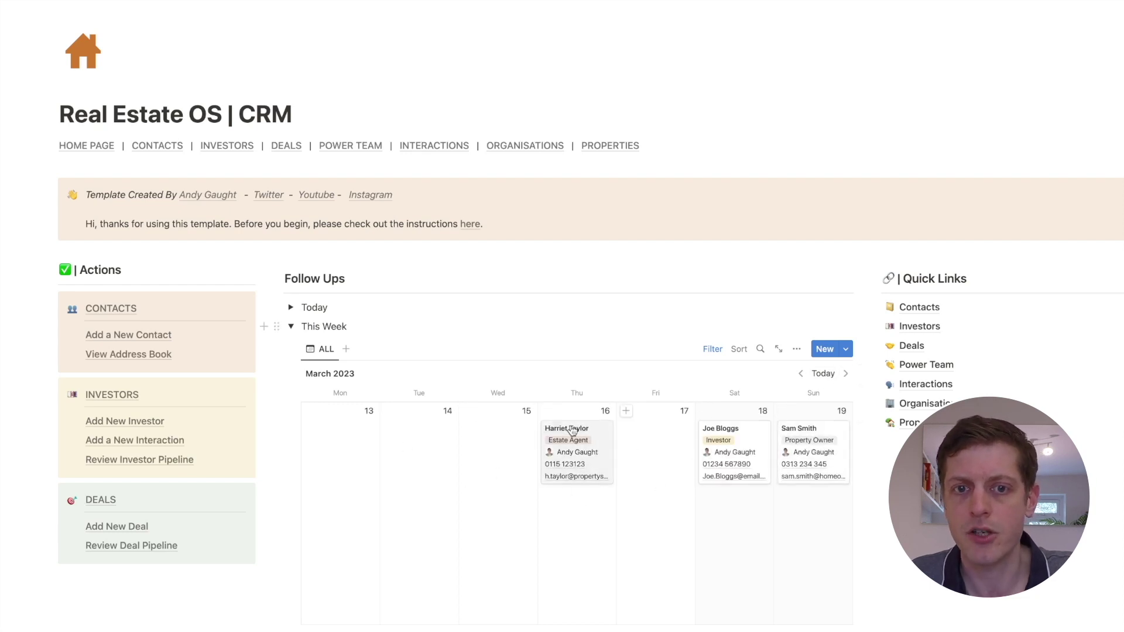
click(290, 328)
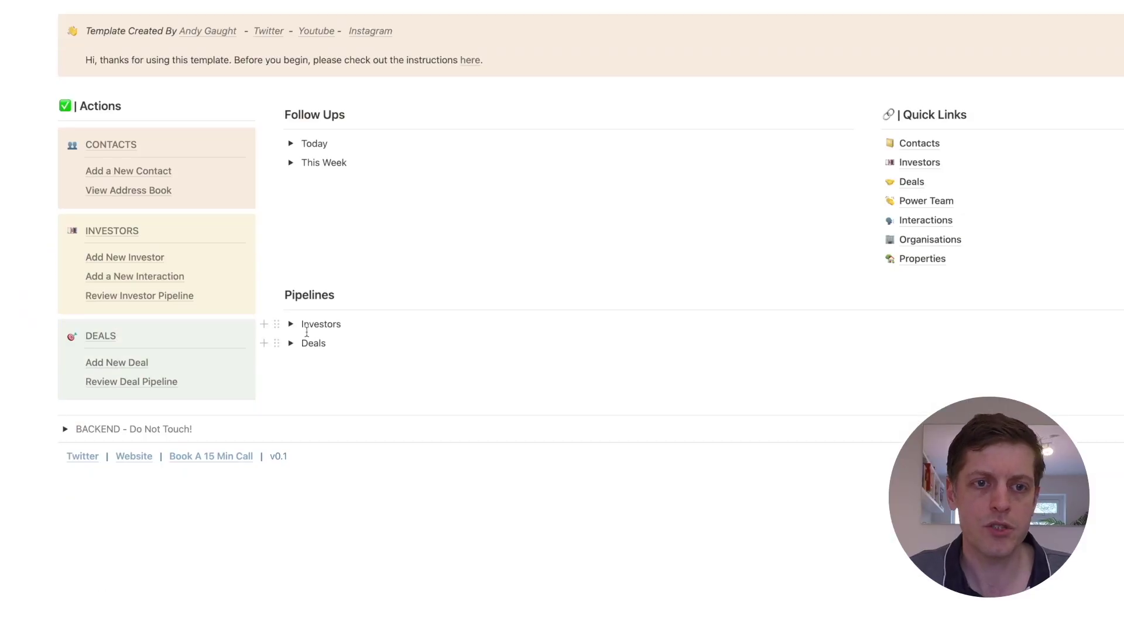
click(292, 327)
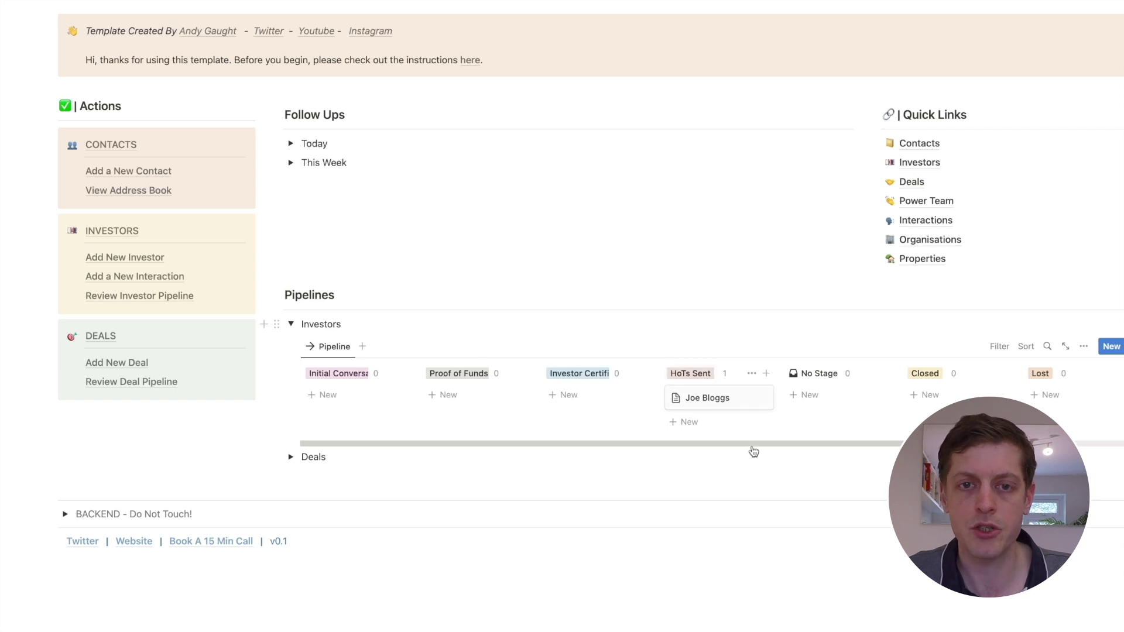
click(292, 325)
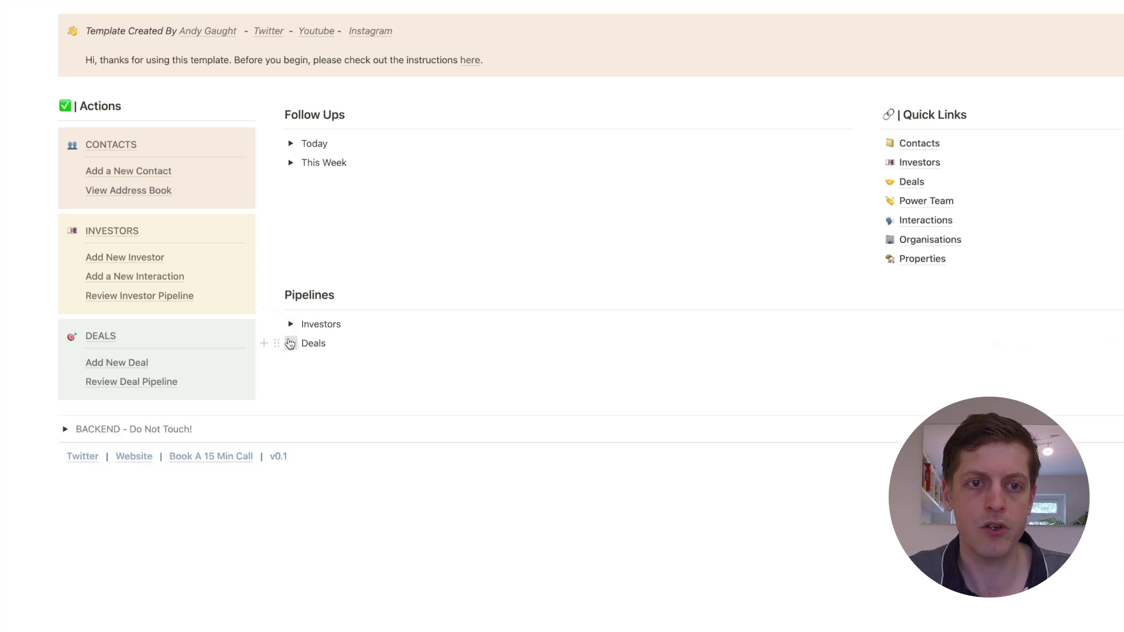
click(290, 343)
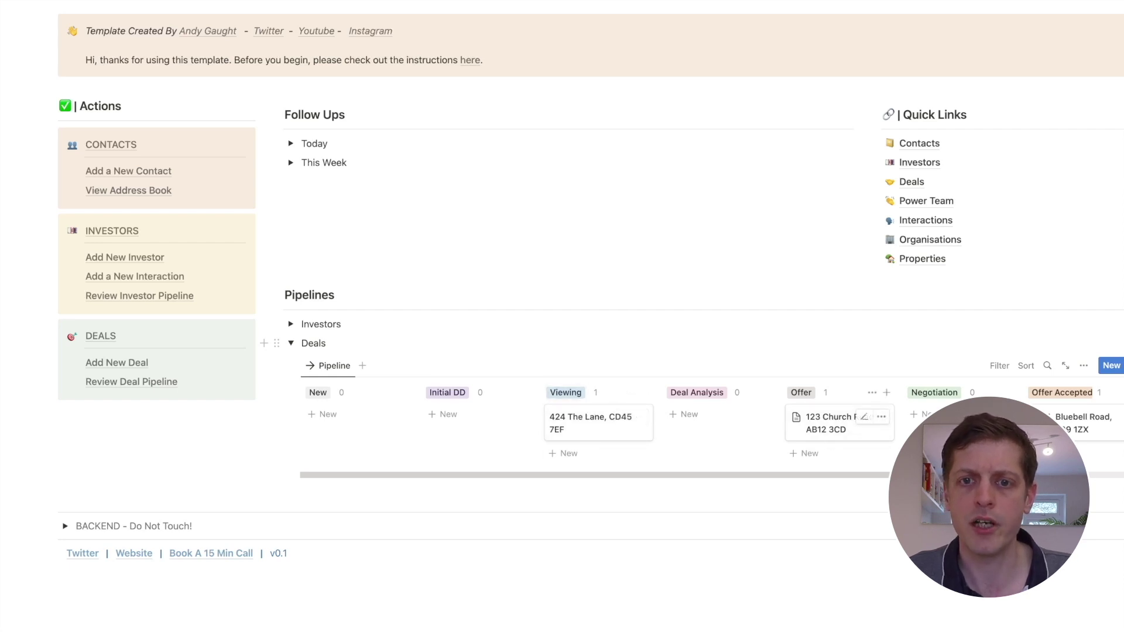
scroll(837, 437, right, 3)
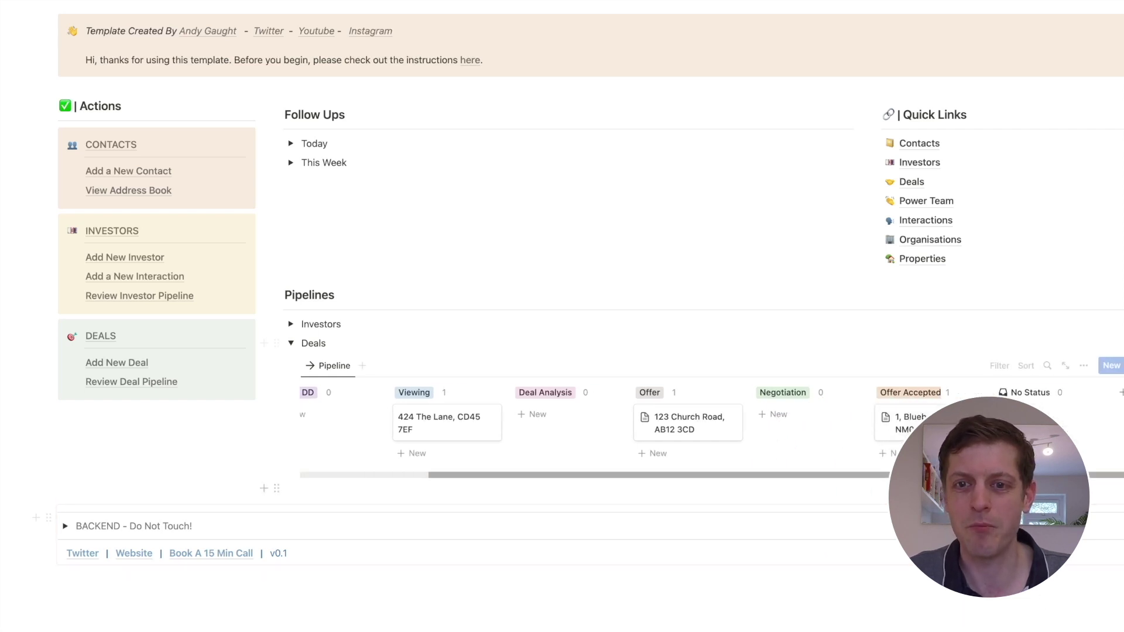
scroll(585, 416, left, 3)
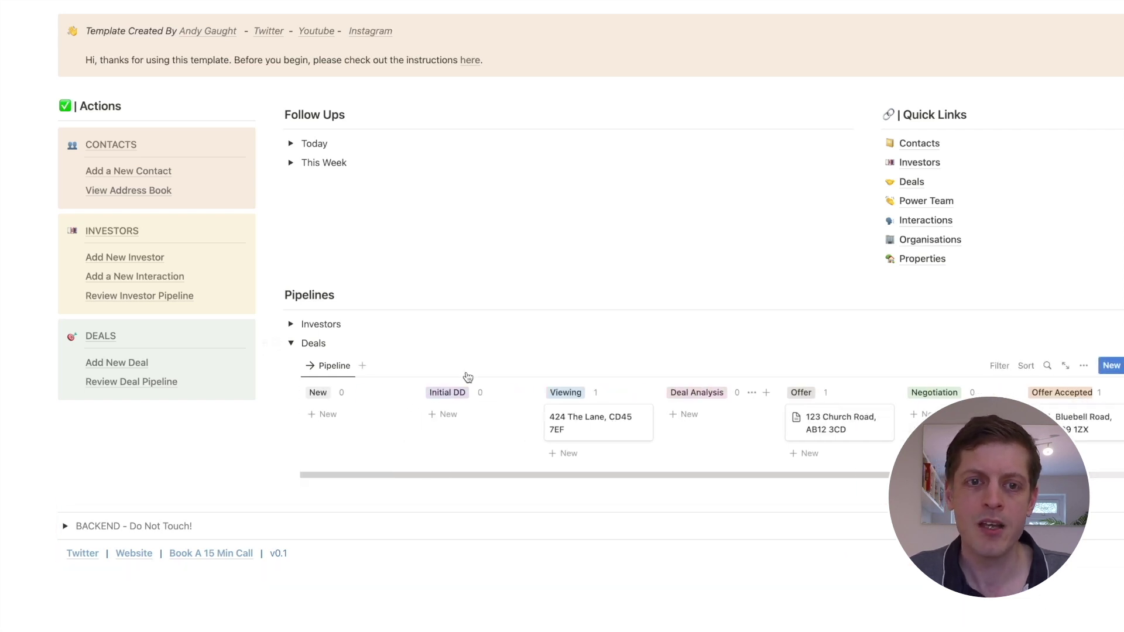
click(290, 345)
scroll(337, 288, up, 3)
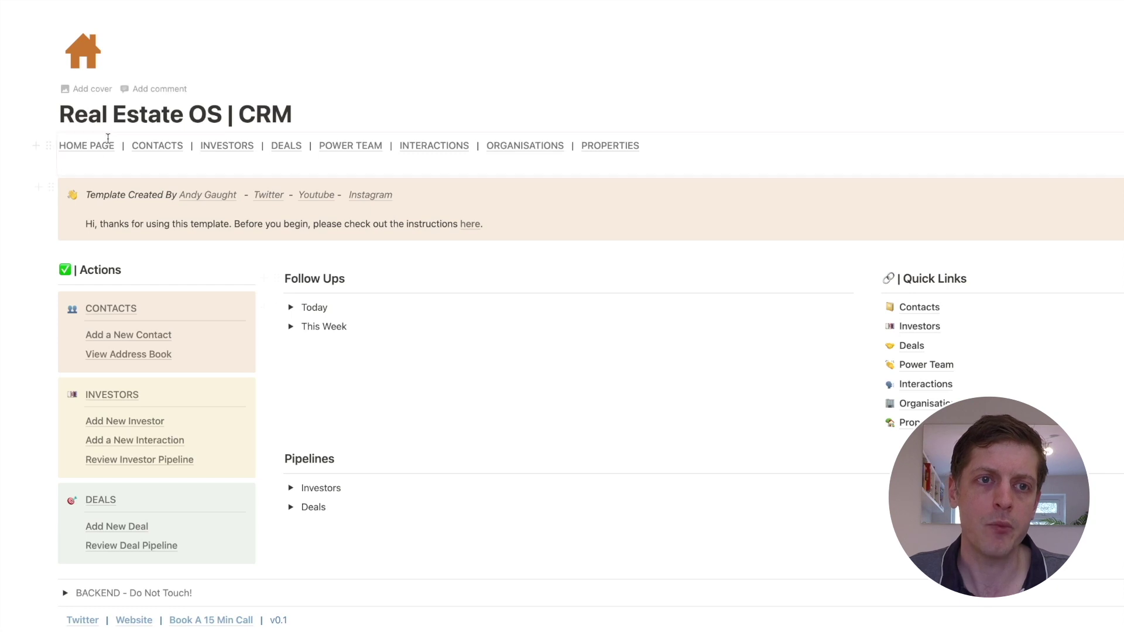
Switch the Address Book through Property Owners, Contact Details and Estate Agents views, then open search
mouse_move(625, 156)
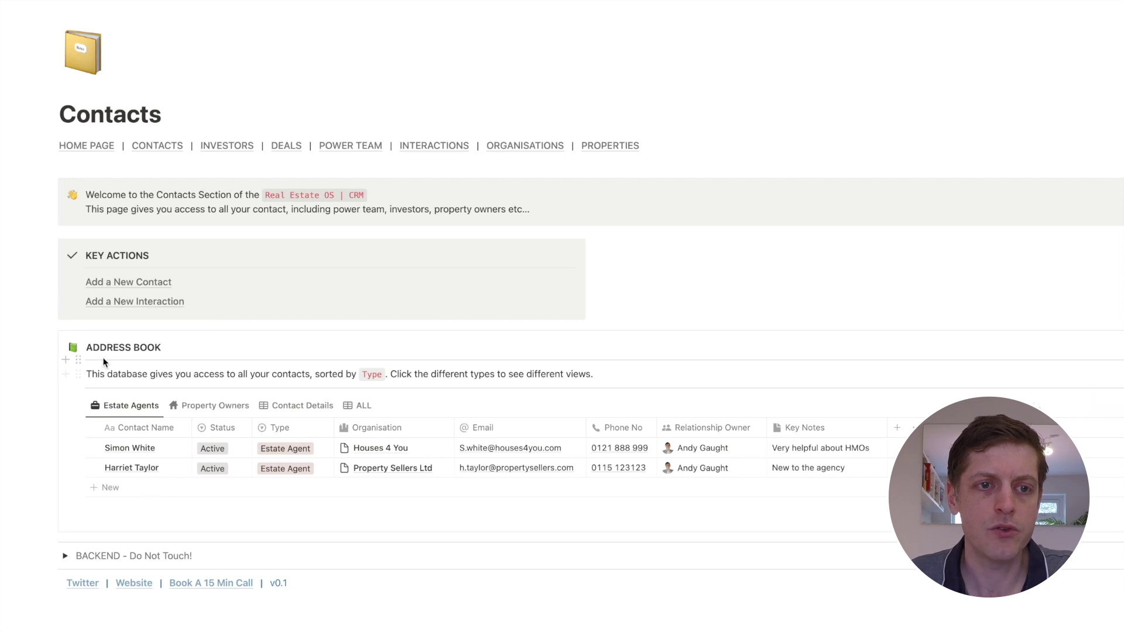
scroll(170, 404, down, 1)
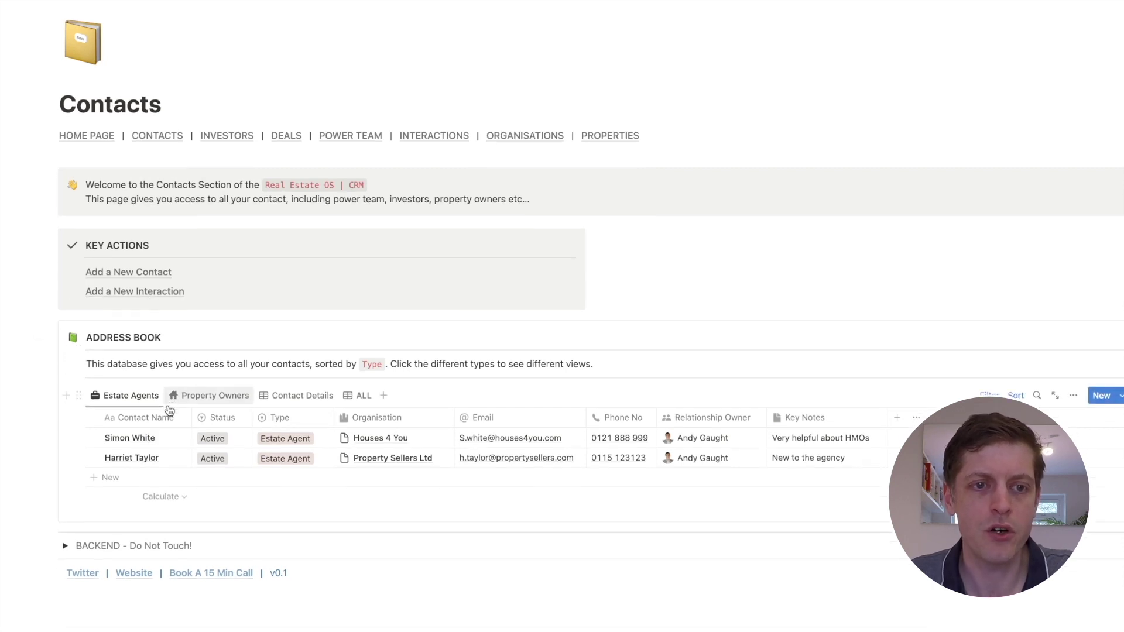
scroll(169, 410, up, 1)
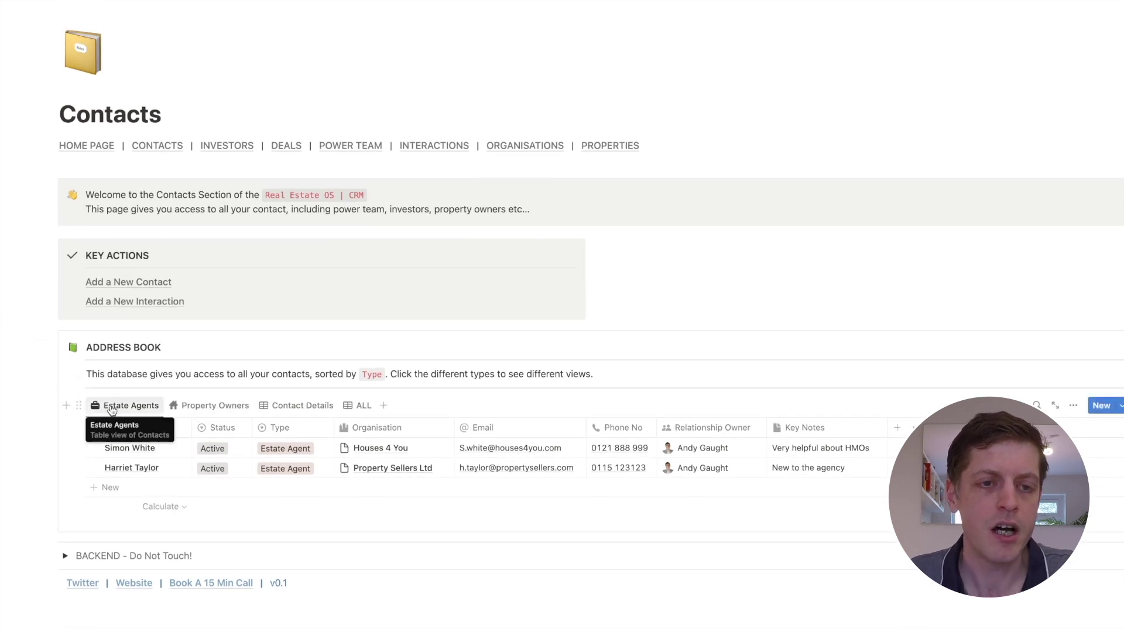
click(237, 409)
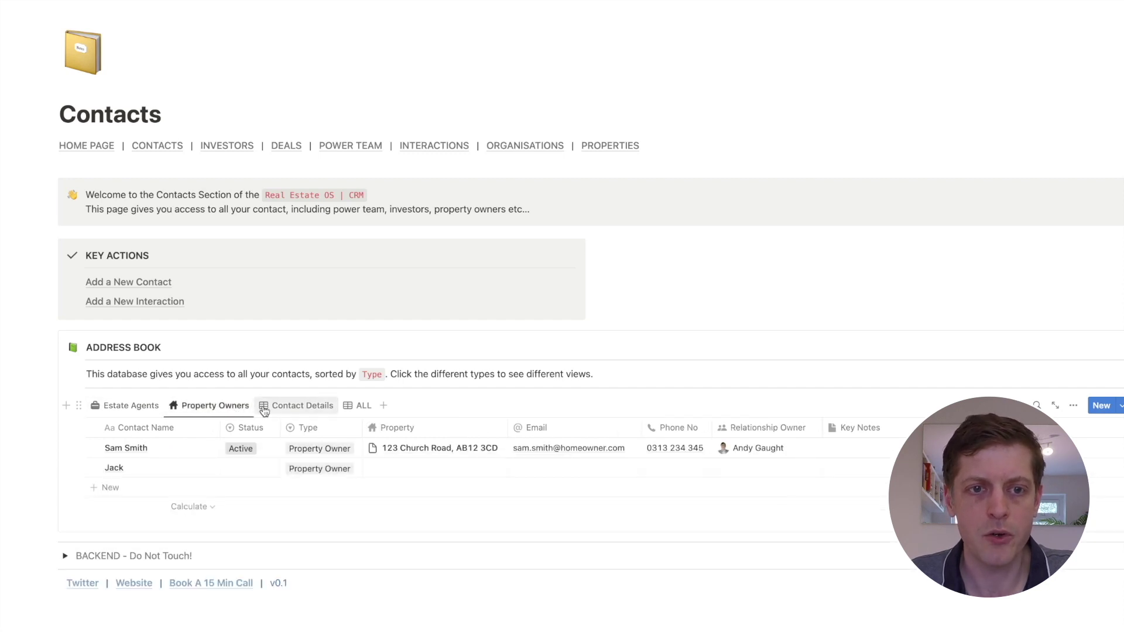
click(299, 405)
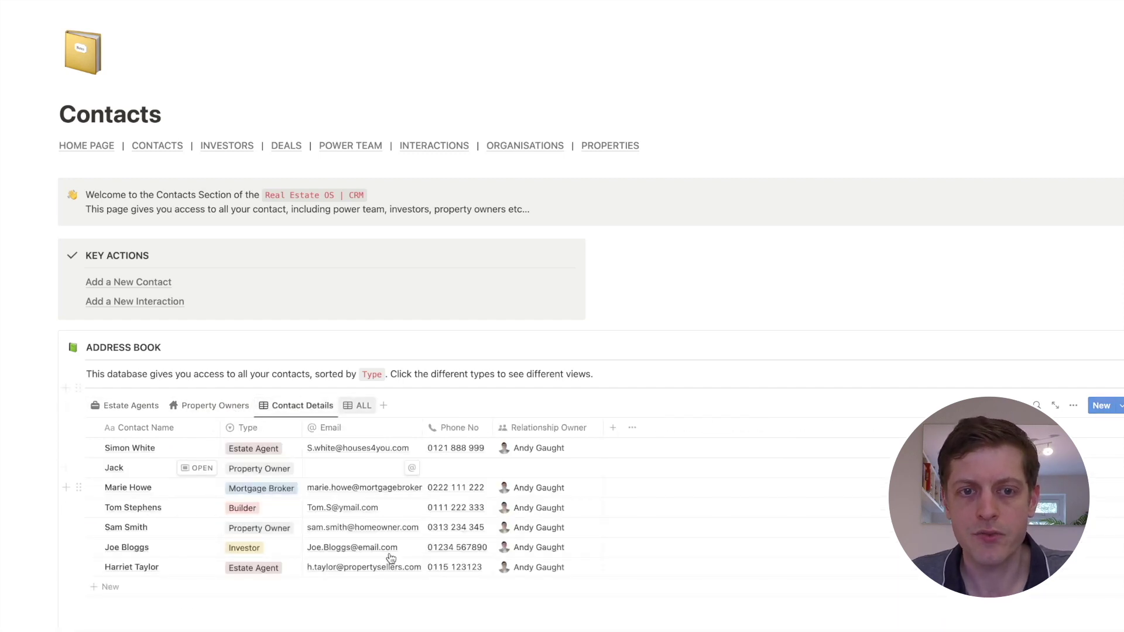
click(132, 405)
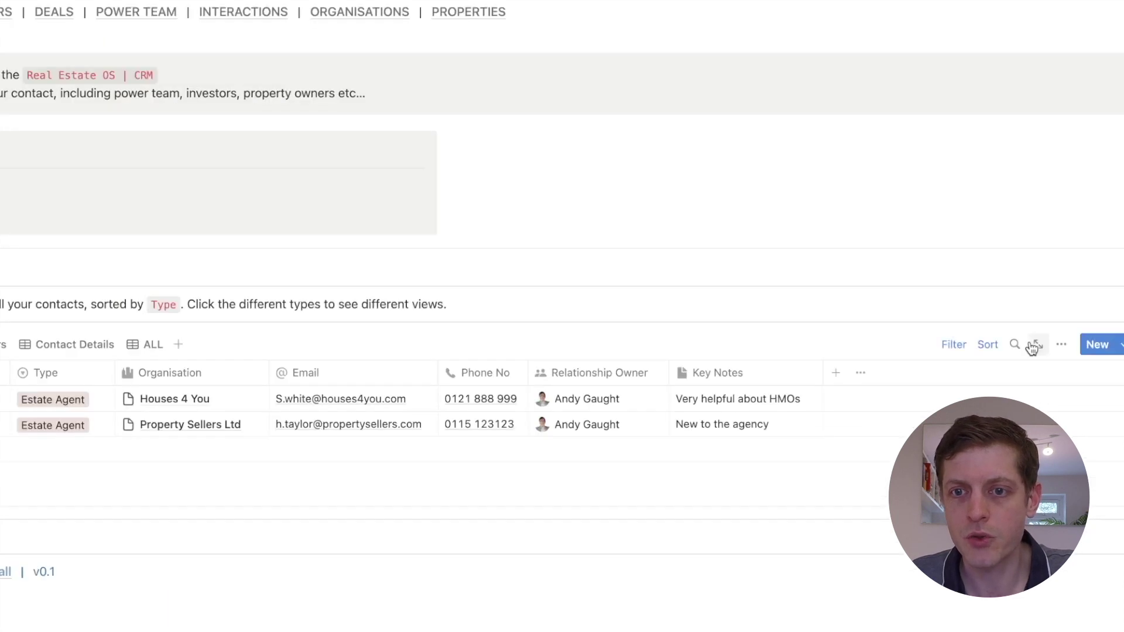
click(1016, 346)
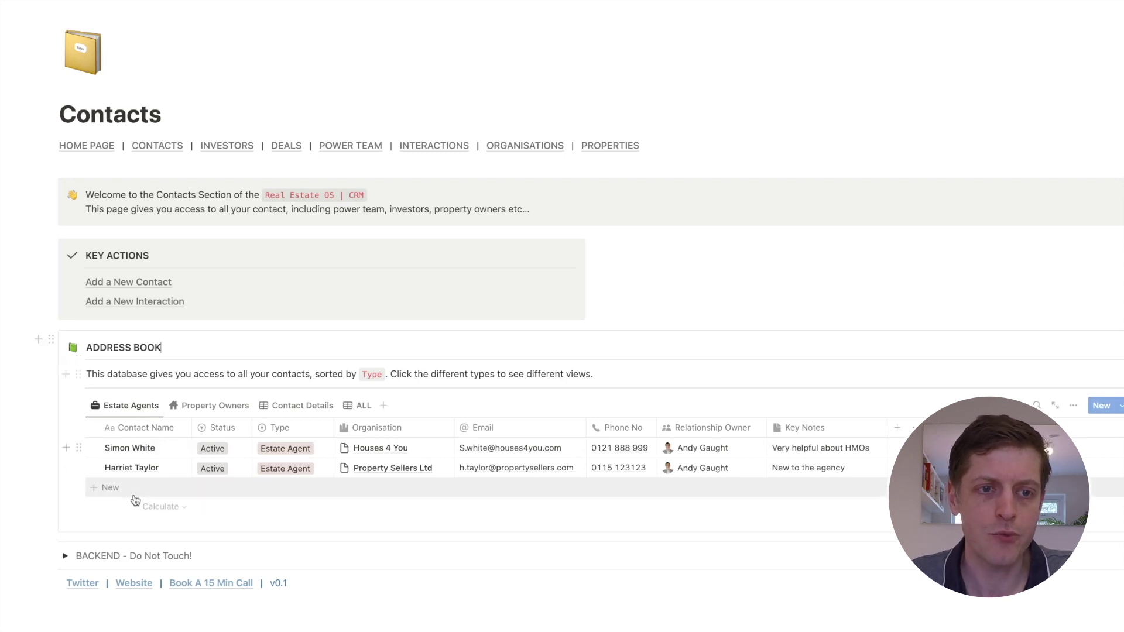
click(65, 556)
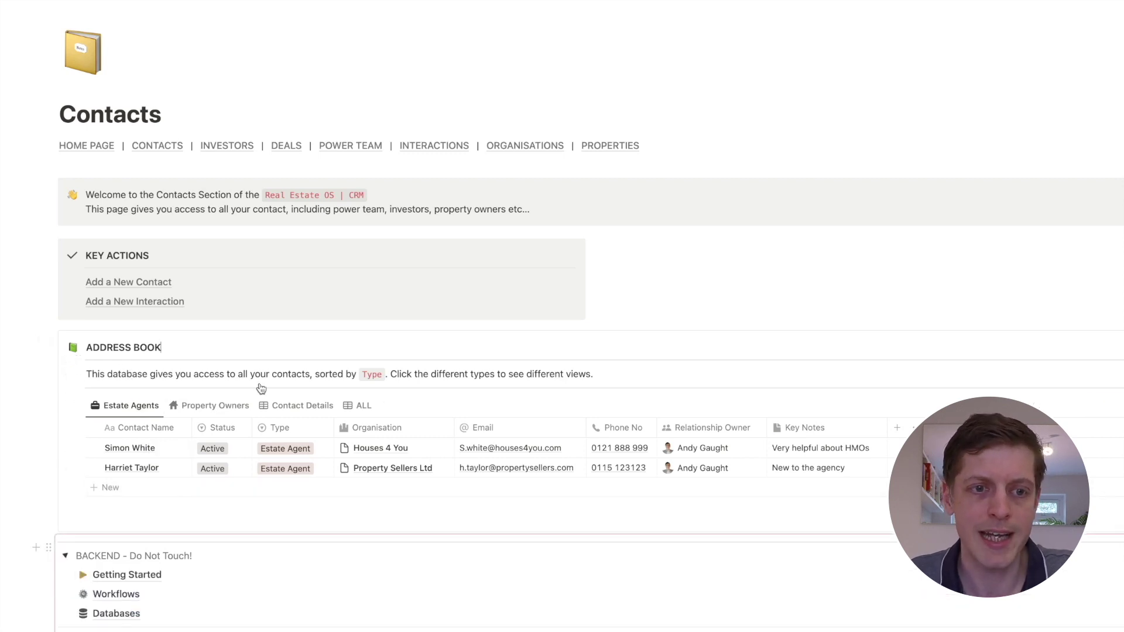
scroll(113, 512, down, 3)
click(116, 433)
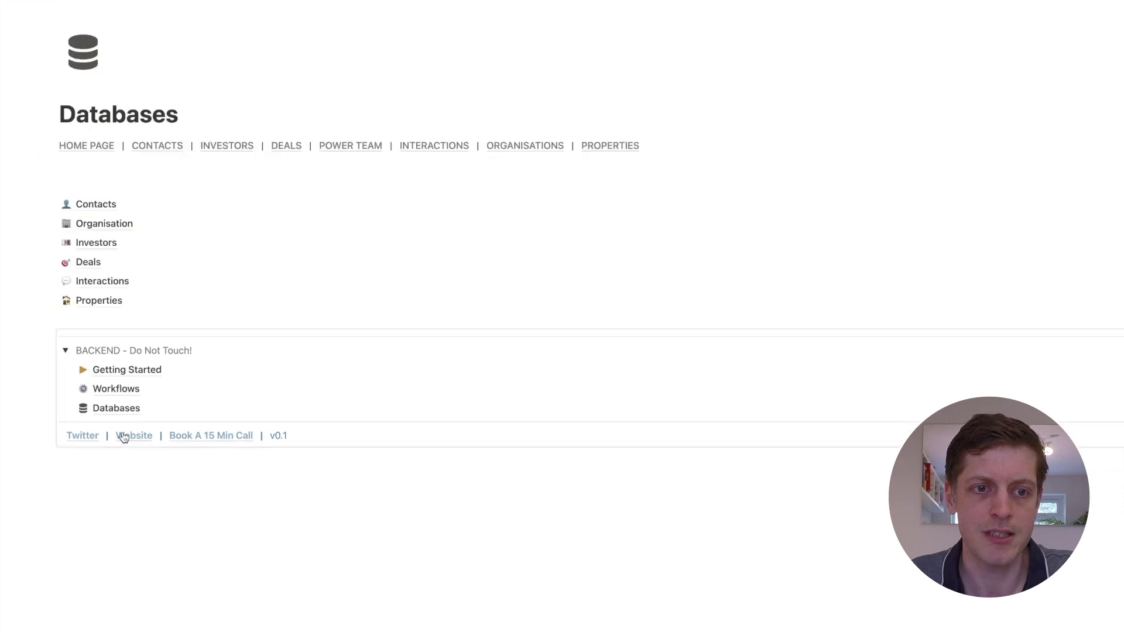
click(112, 205)
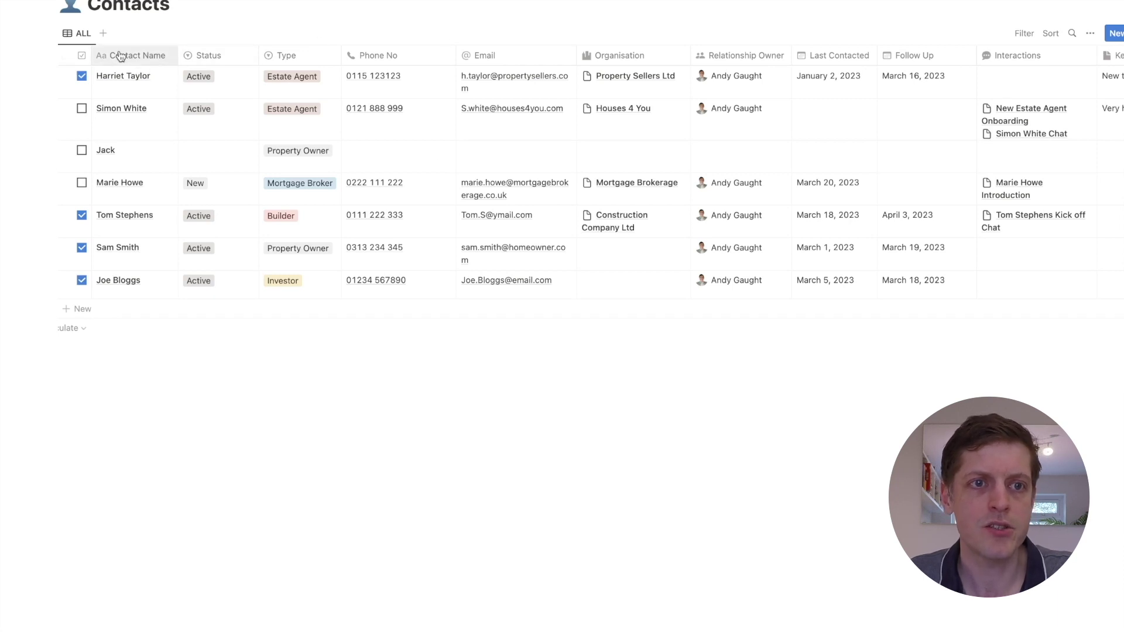
click(225, 124)
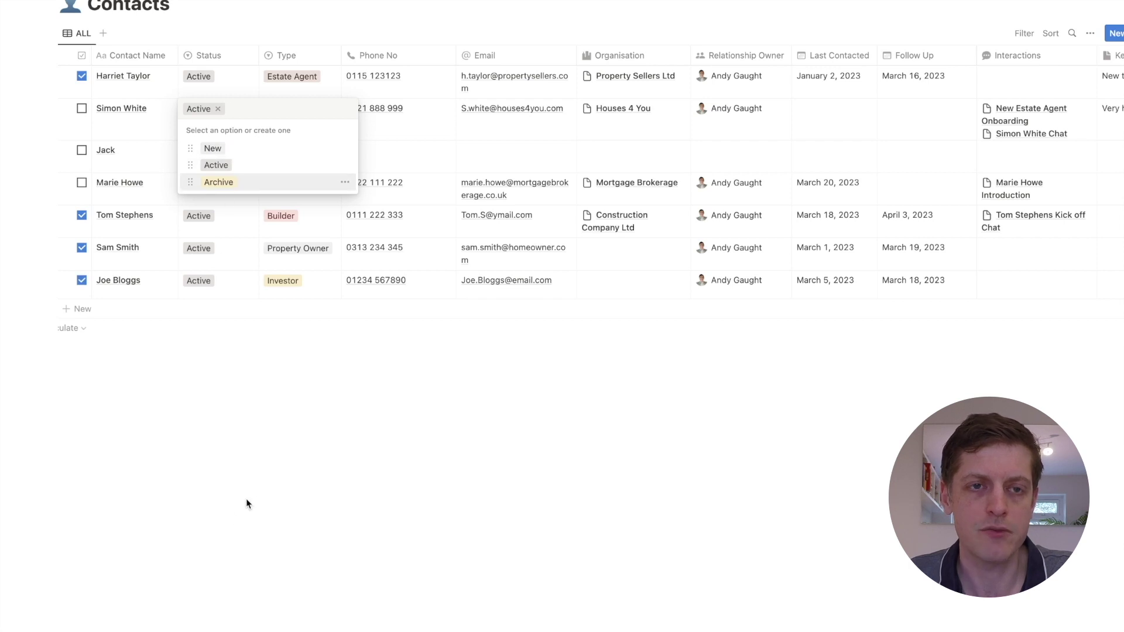
key(Escape)
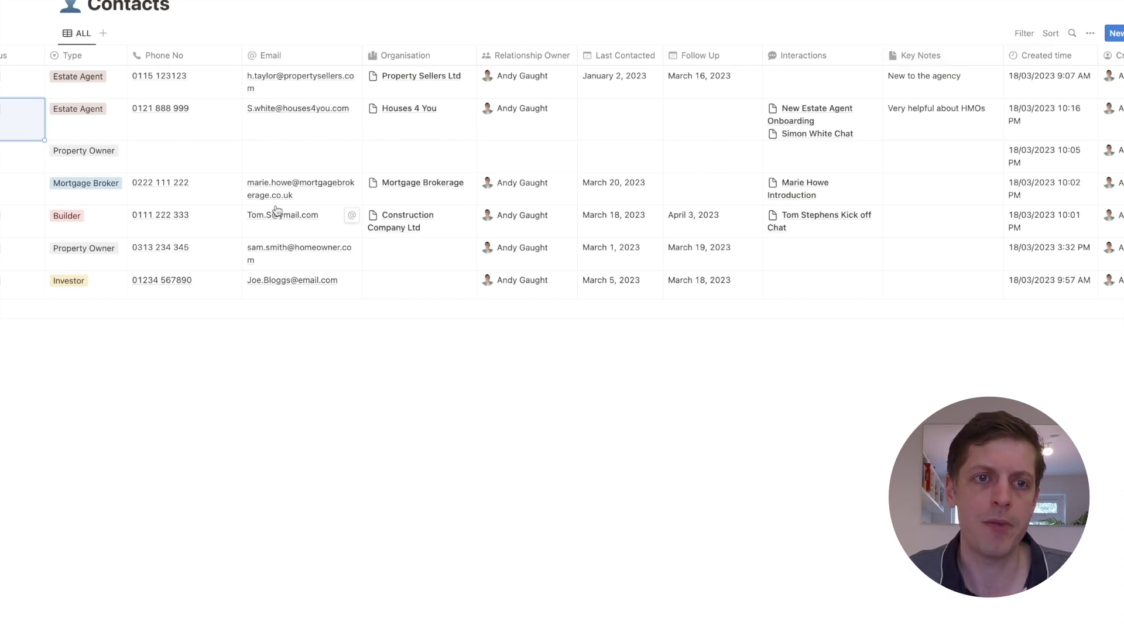
scroll(277, 211, left, 5)
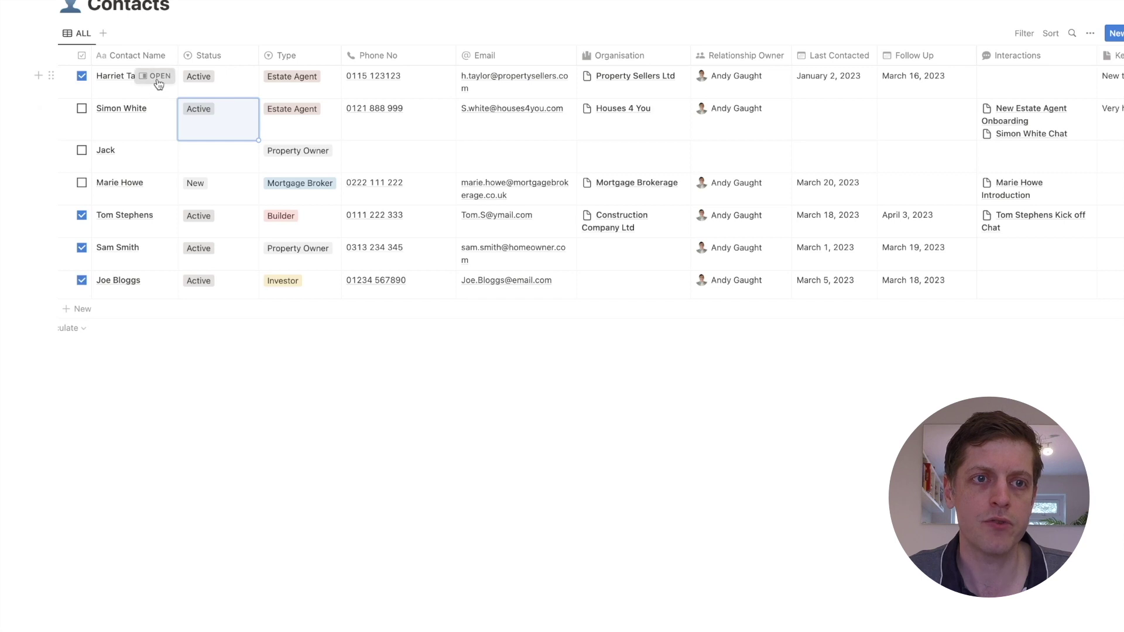
click(157, 78)
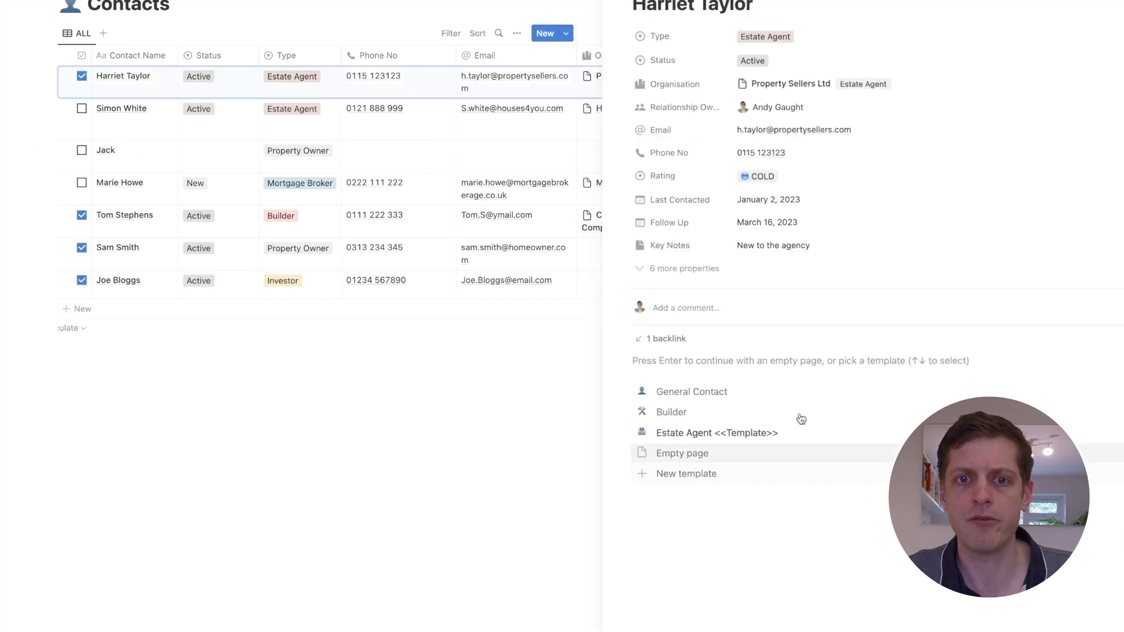
click(766, 250)
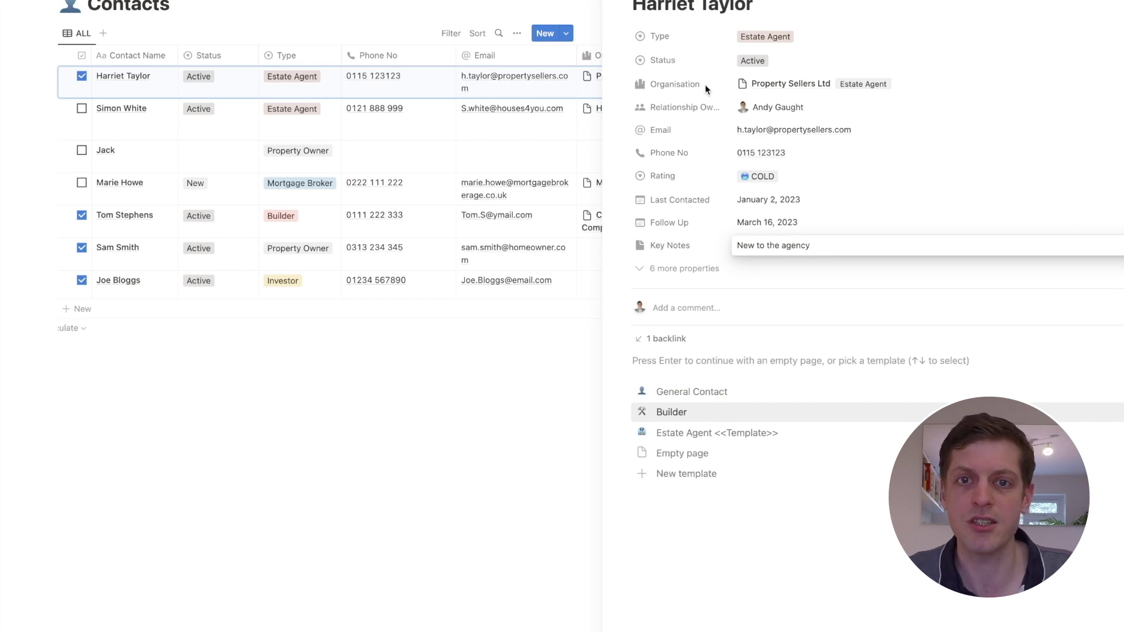
key(Escape)
key(Escape)
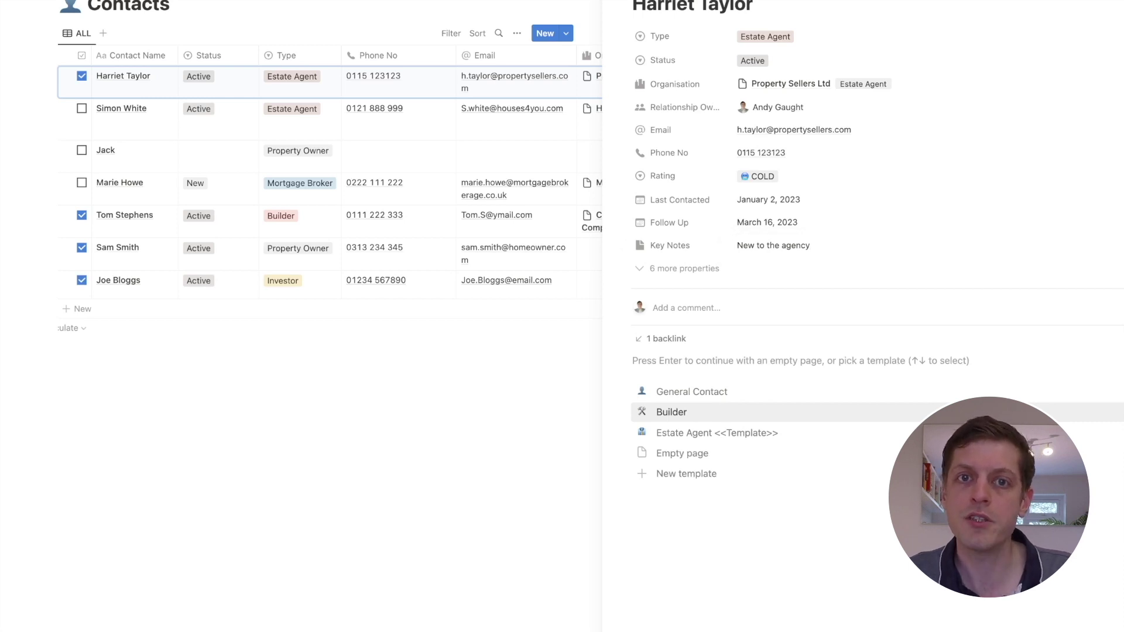
scroll(866, 165, right, 10)
scroll(867, 165, right, 1)
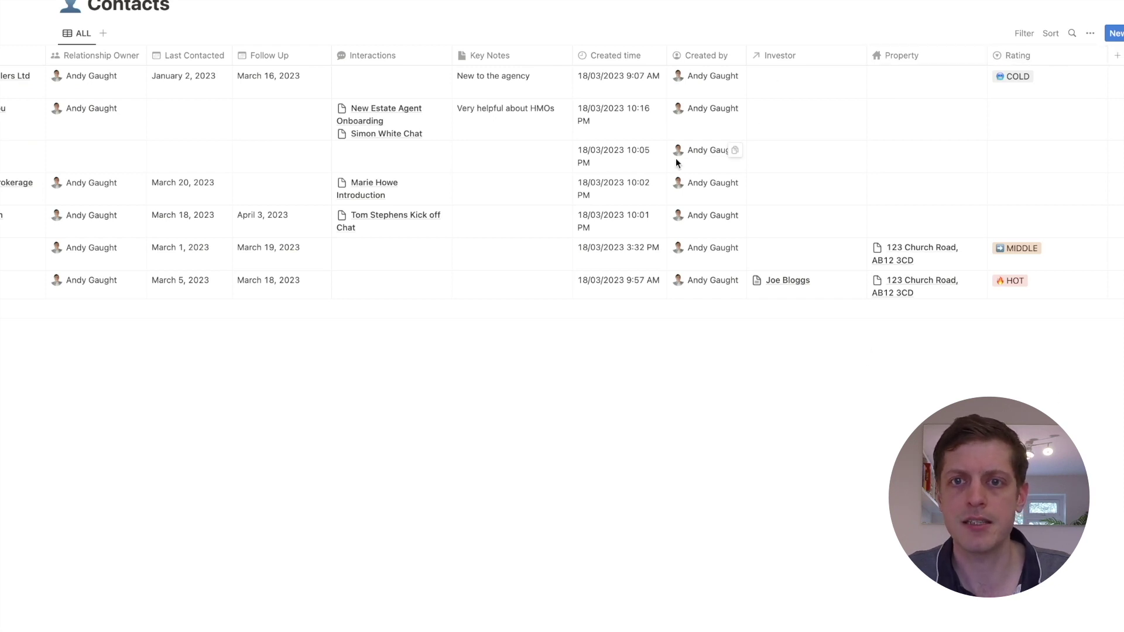
scroll(330, 154, left, 10)
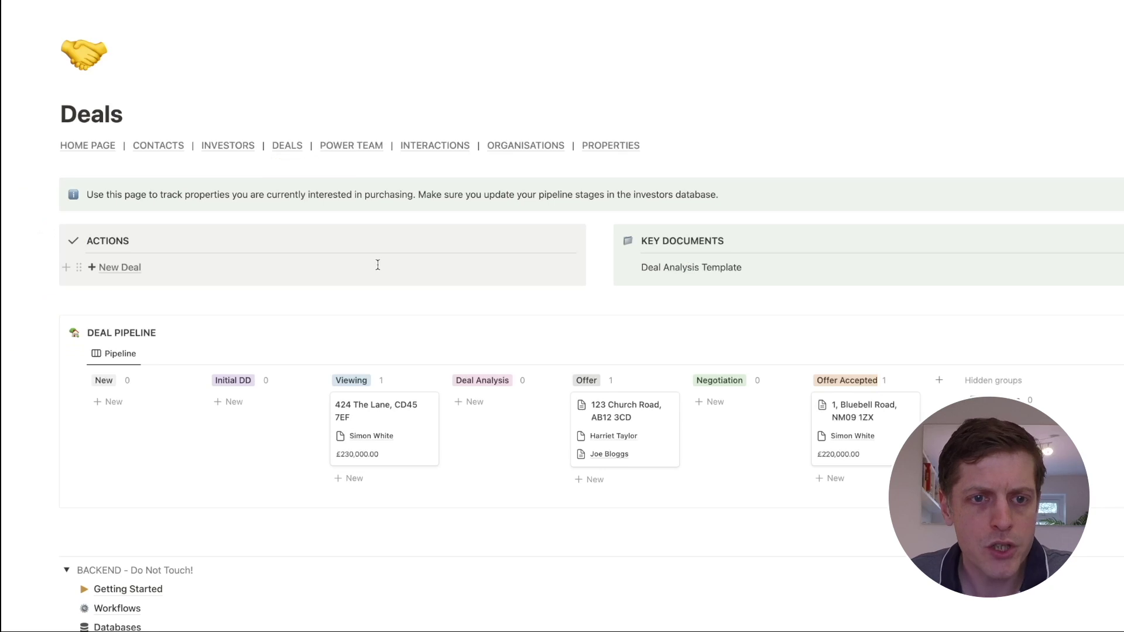
click(396, 421)
click(496, 242)
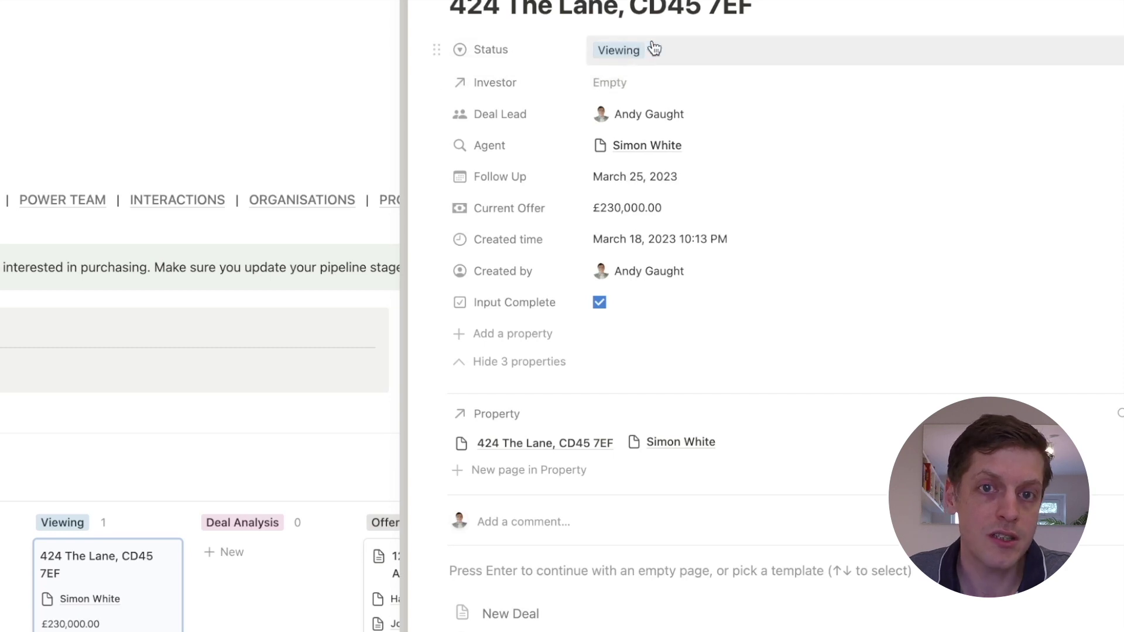
click(628, 58)
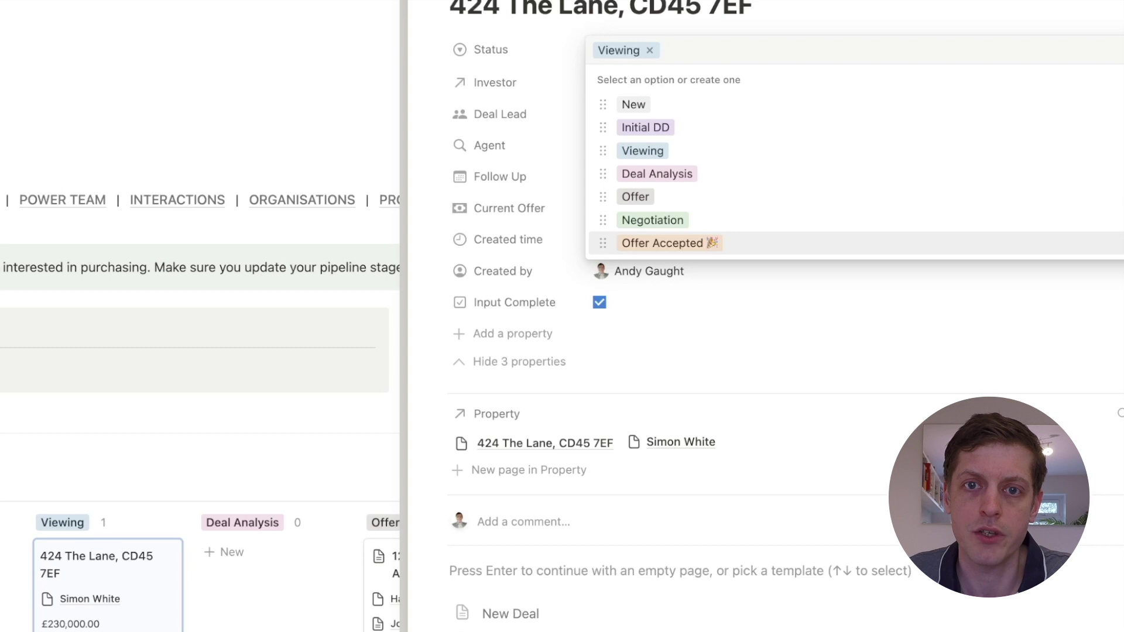
click(586, 118)
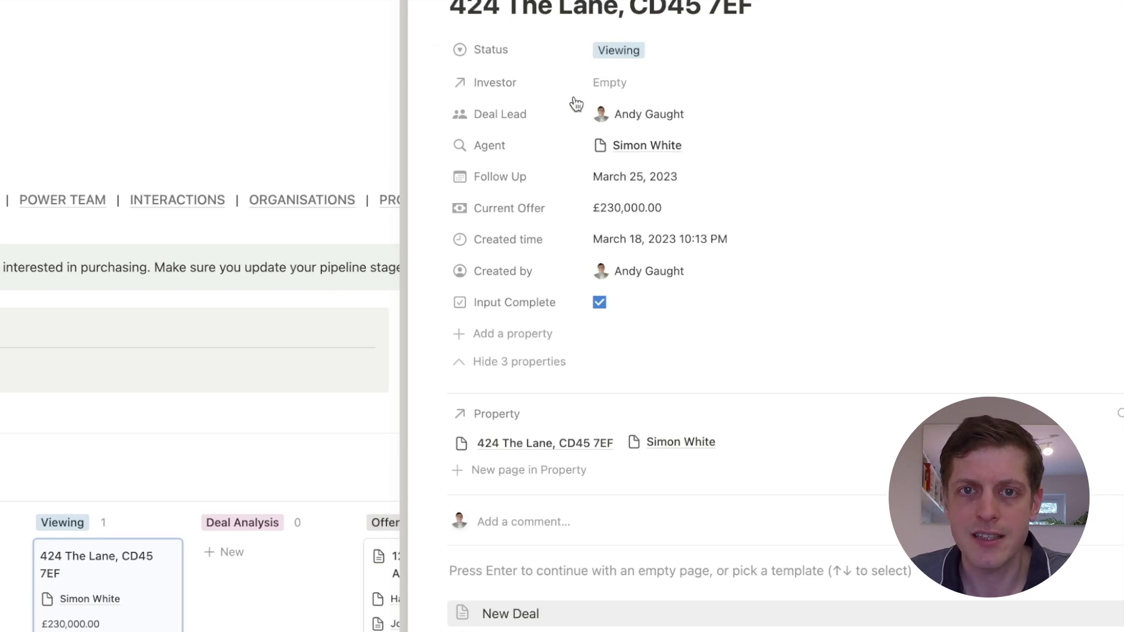
Move the deal's status through Deal Analysis to Offer and link the investor contact
click(627, 51)
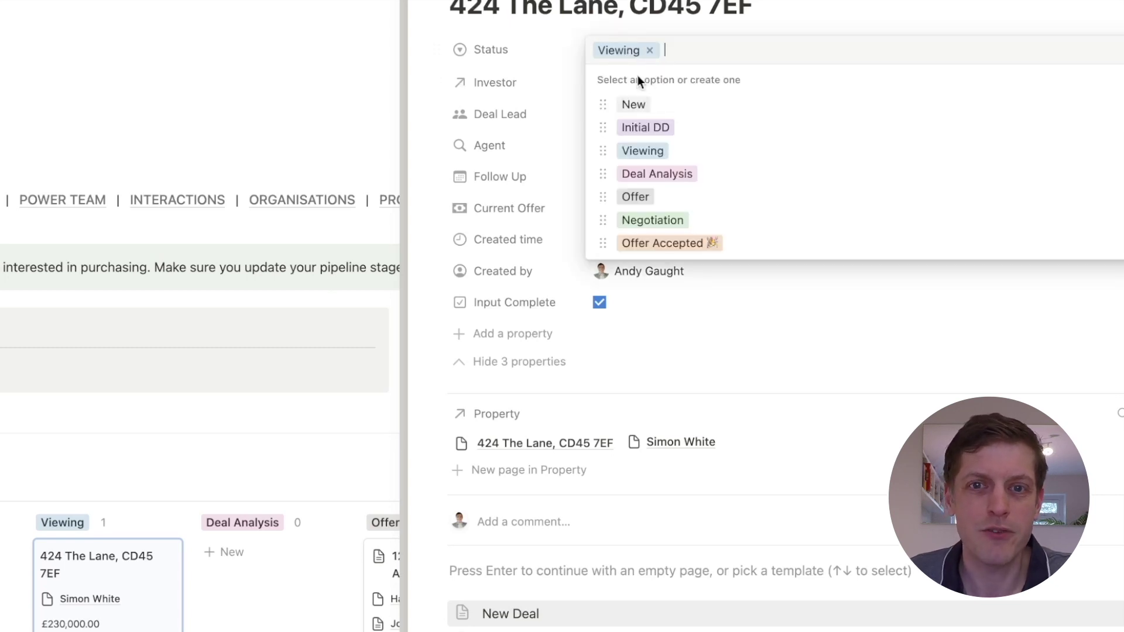
click(656, 174)
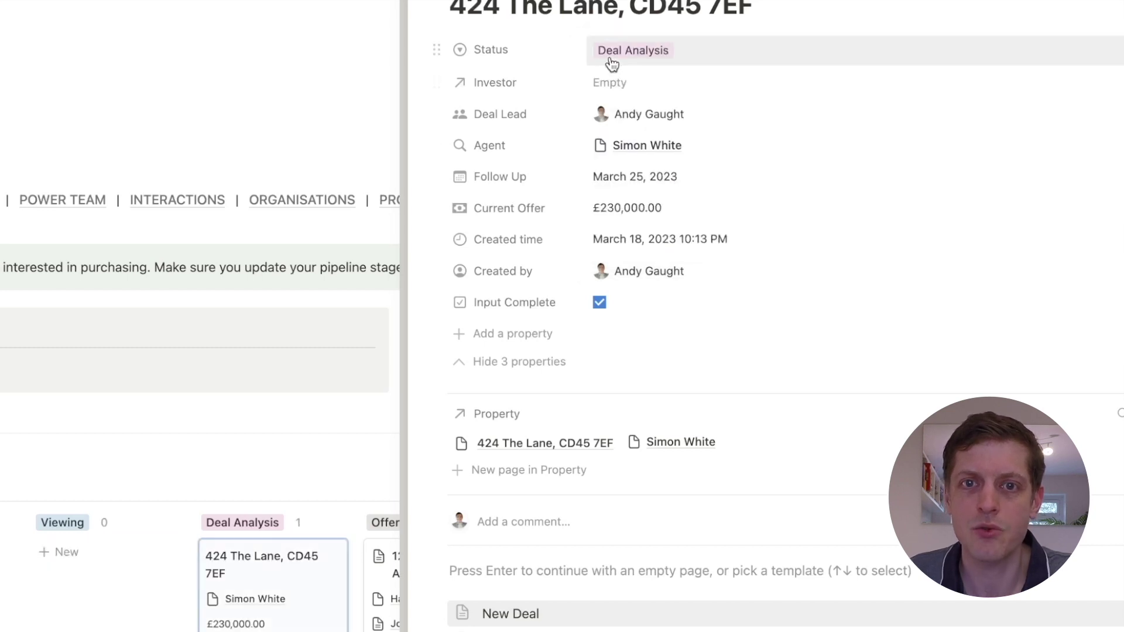
click(647, 56)
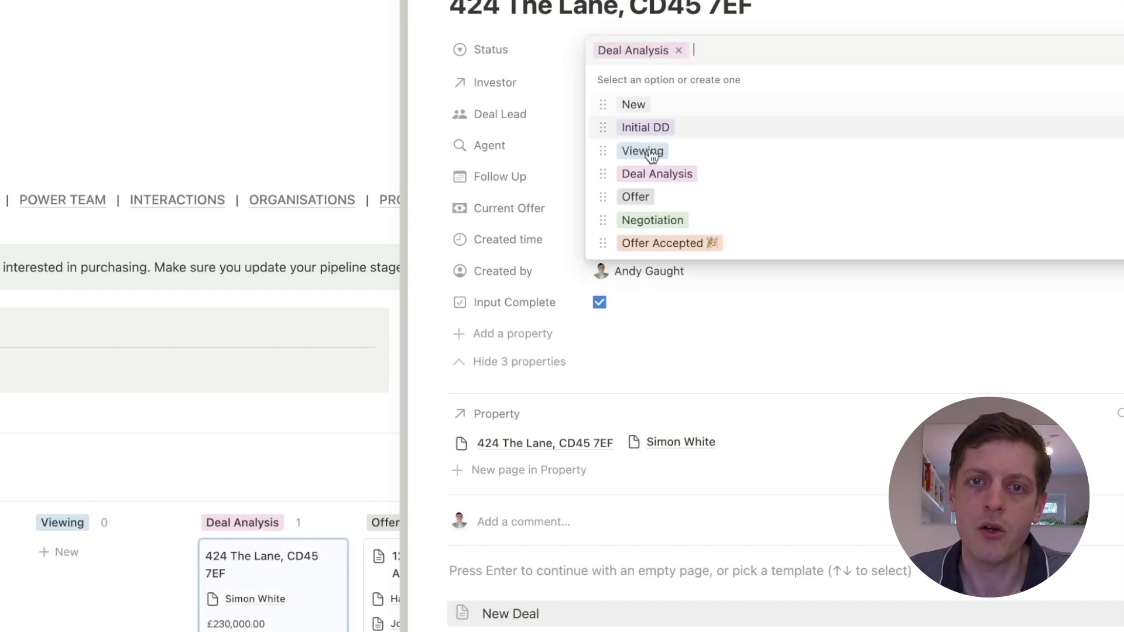
click(634, 194)
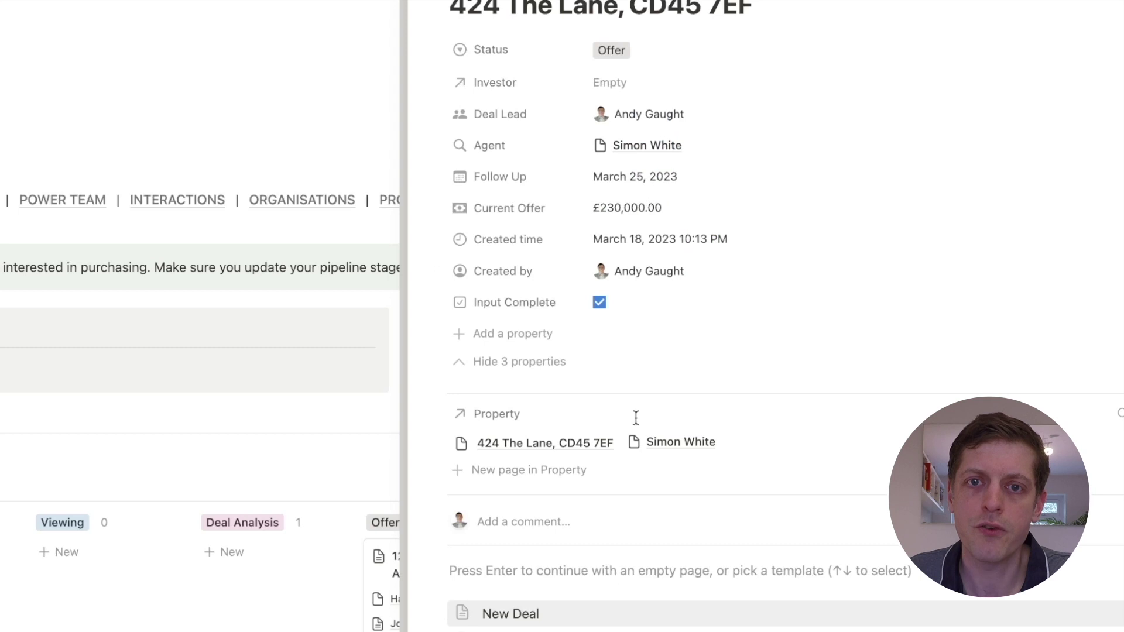
click(613, 82)
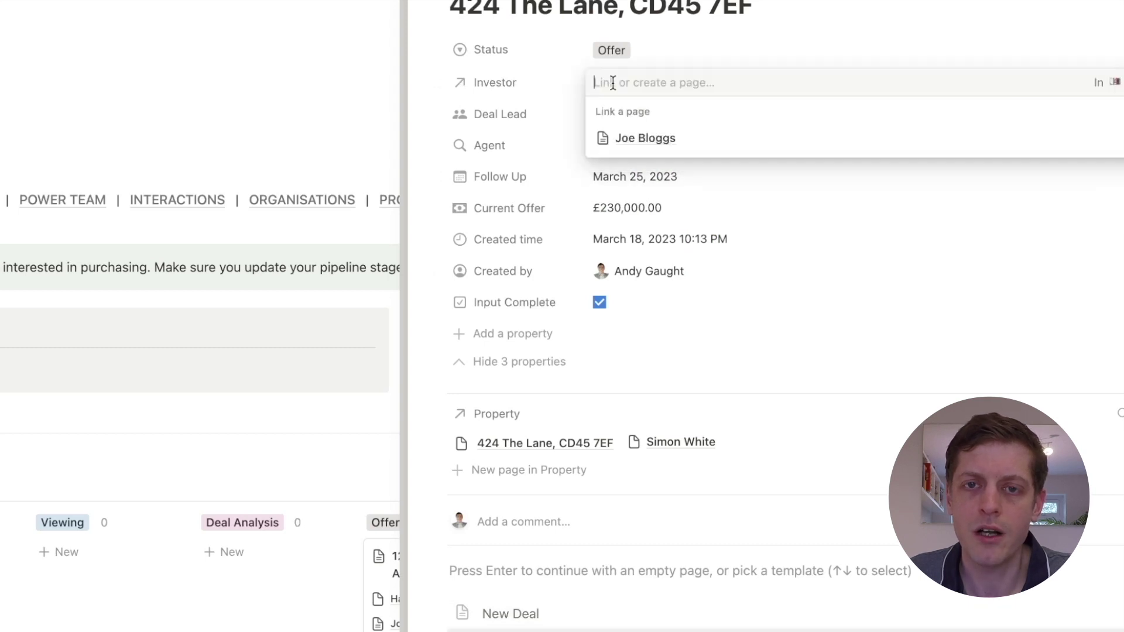
click(632, 142)
key(Escape)
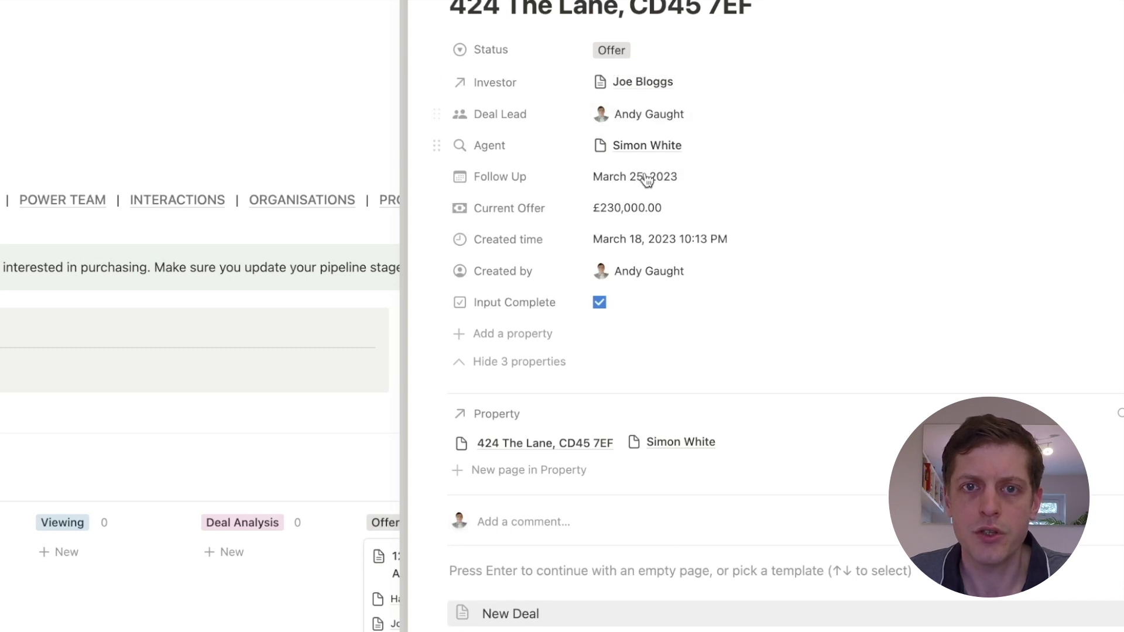
Set the follow-up date to April 3, 2023 and the current offer to £235,000.00
click(693, 187)
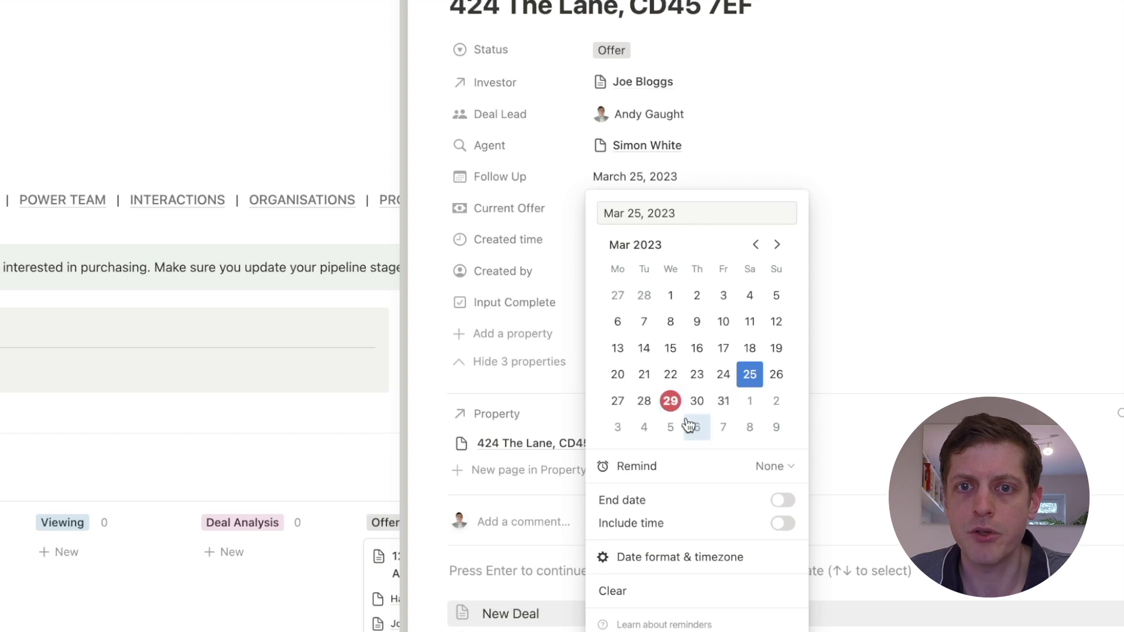
click(618, 427)
key(Escape)
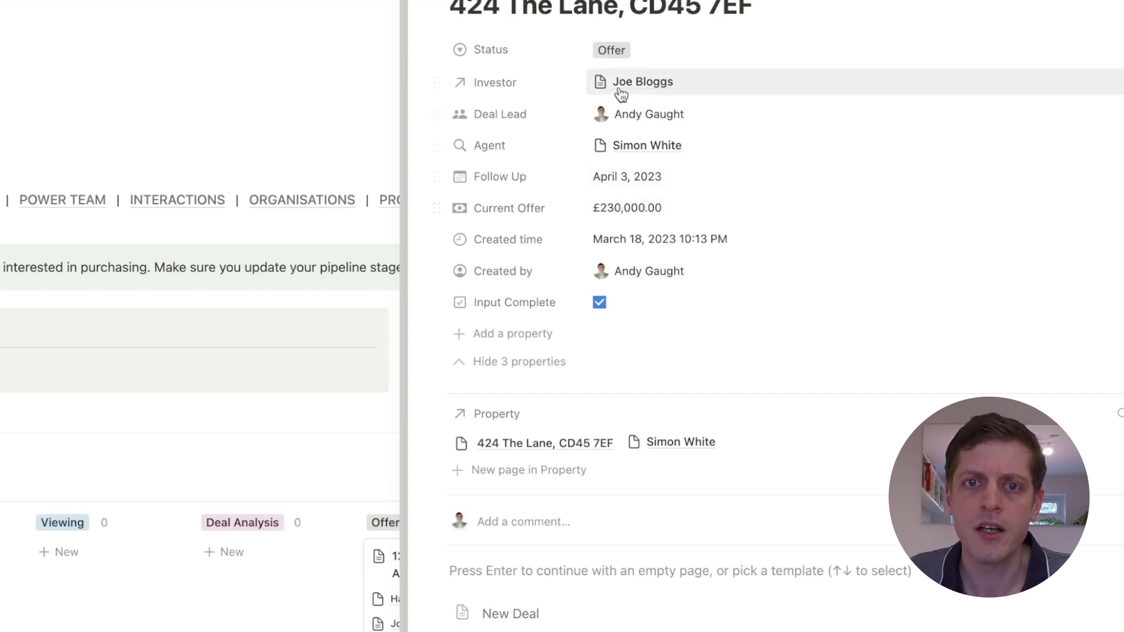
click(648, 223)
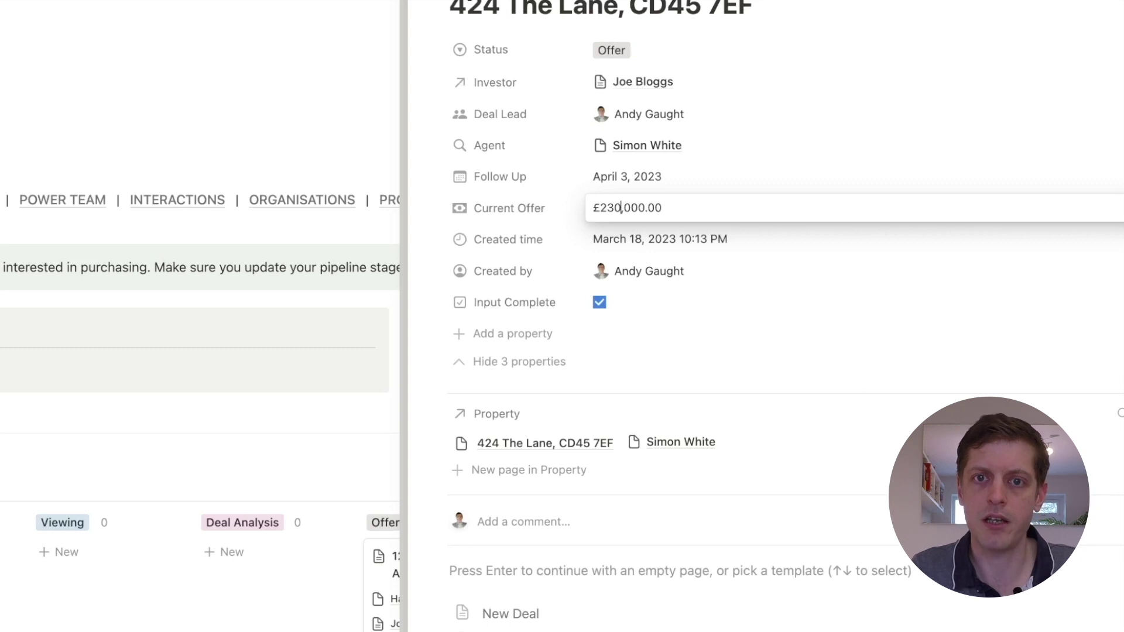
text(5)
key(Return)
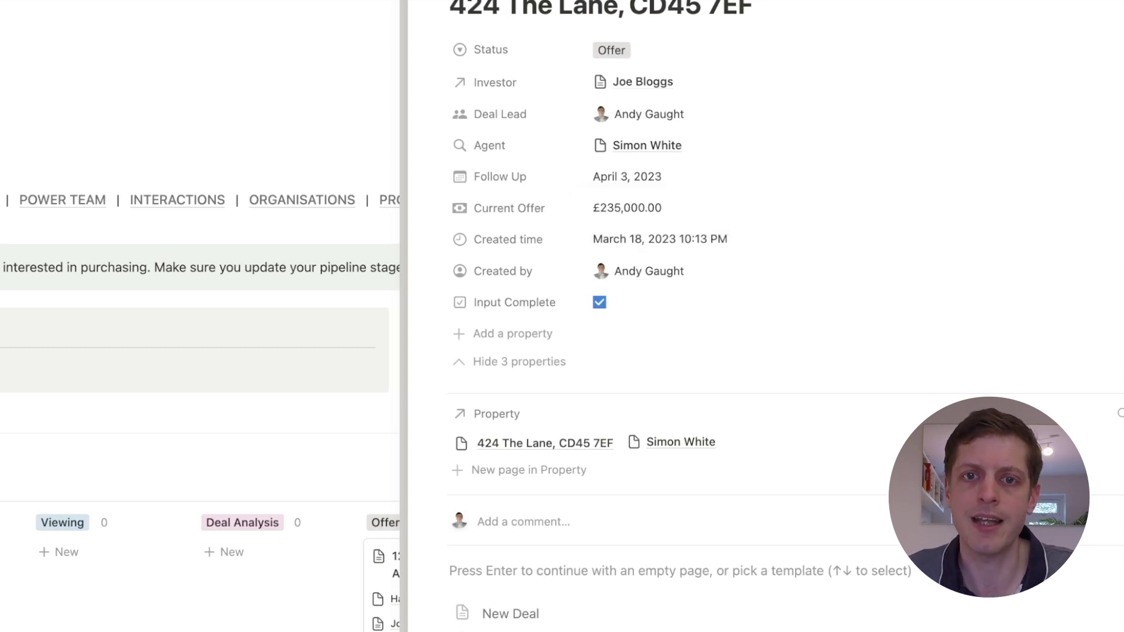